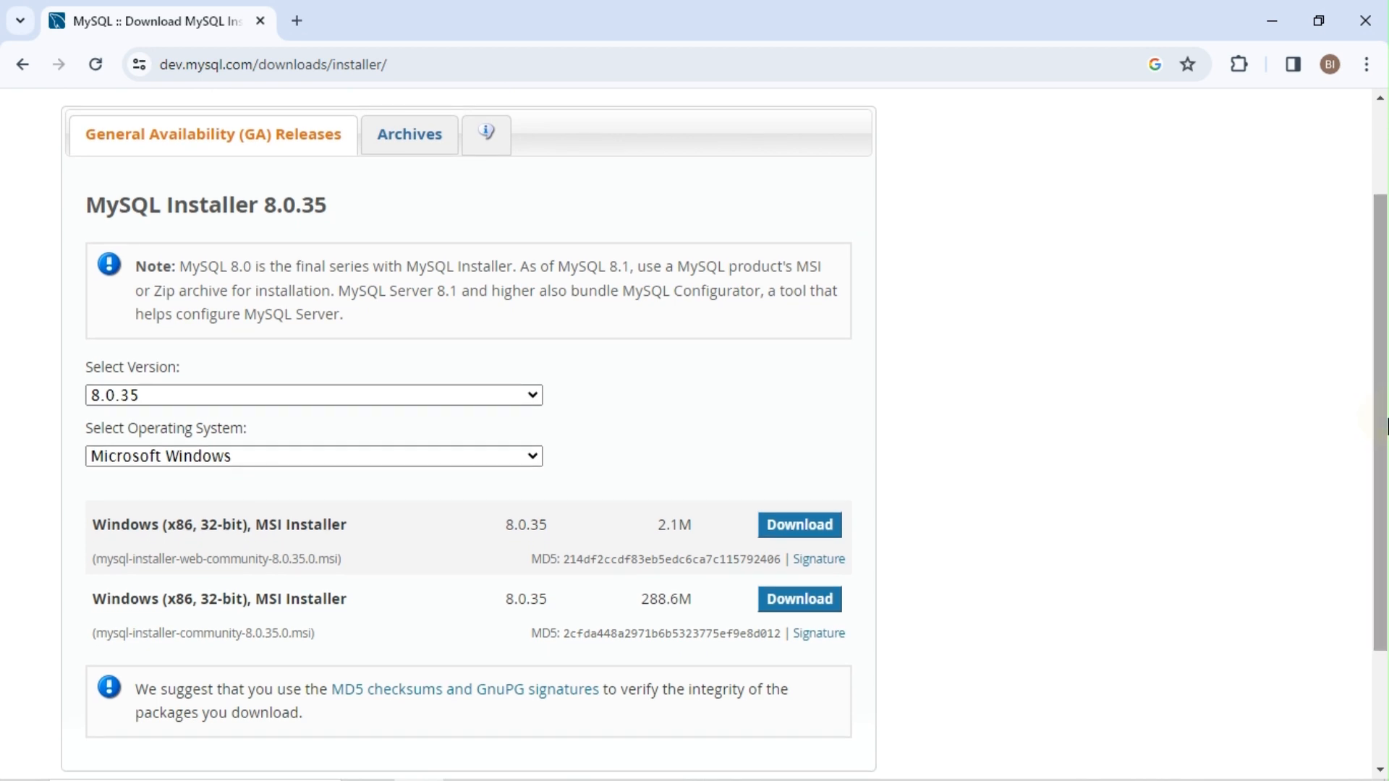
Step: Download the 288.6M MySQL Installer 8.0.35 without logging in, then show it in the Downloads folder
{"action": "left_click", "coordinate": [801, 601]}
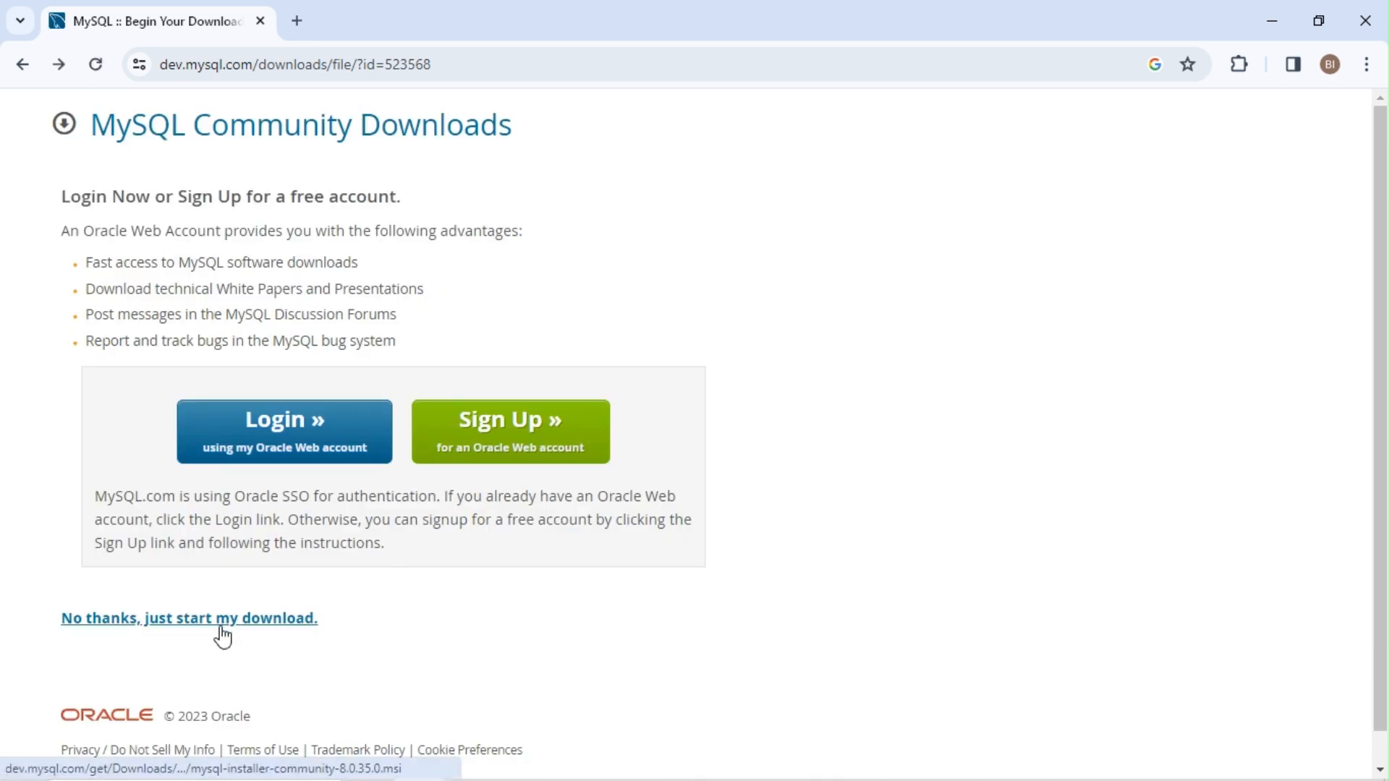
{"action": "left_click", "coordinate": [221, 623]}
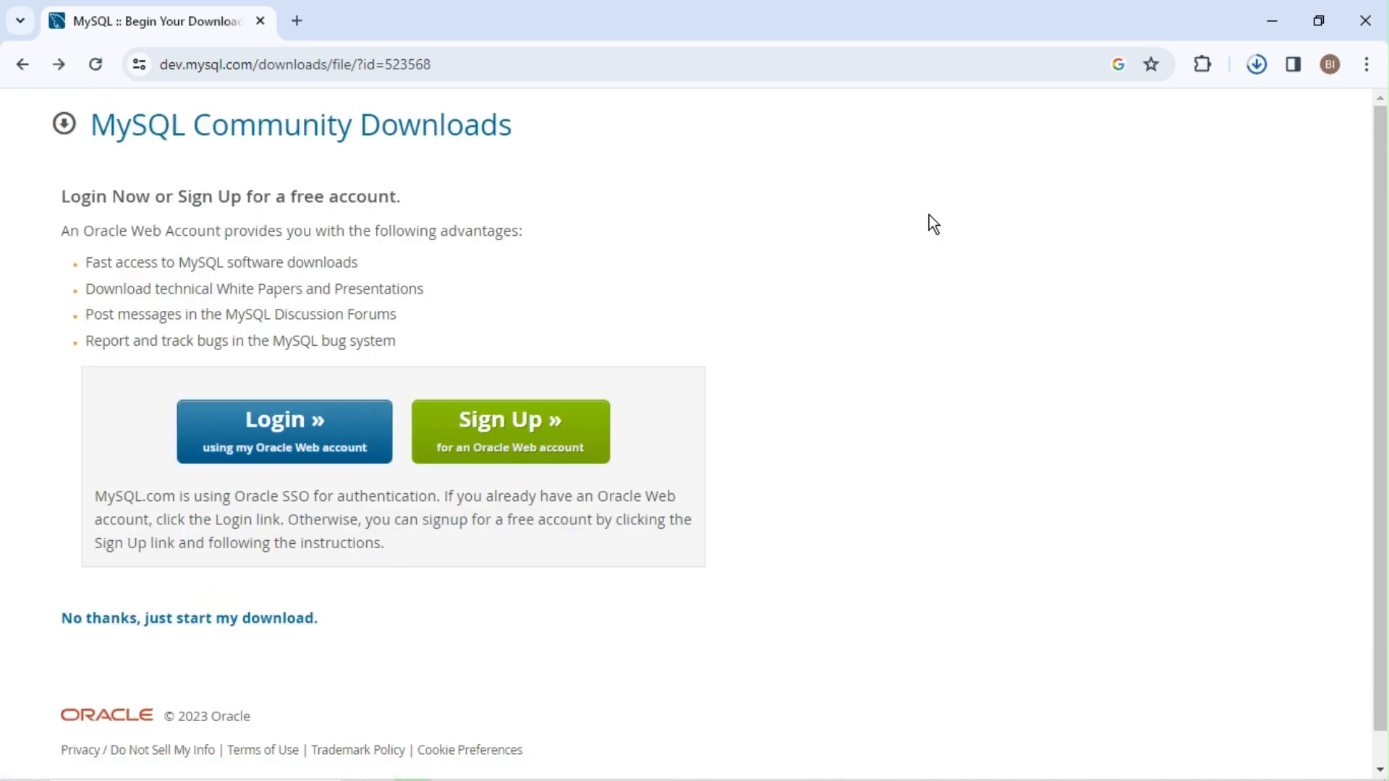
{"action": "left_click", "coordinate": [1257, 65]}
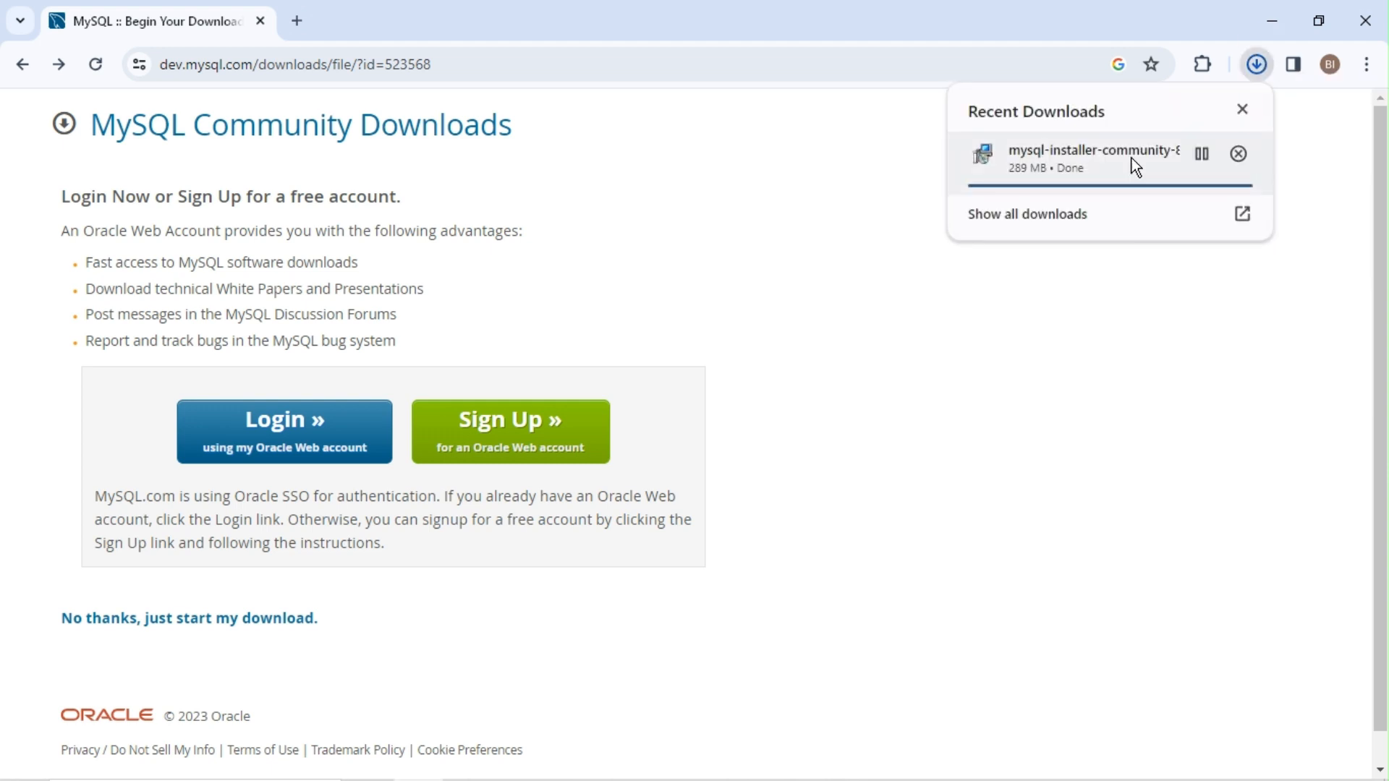
{"action": "left_click", "coordinate": [1201, 154]}
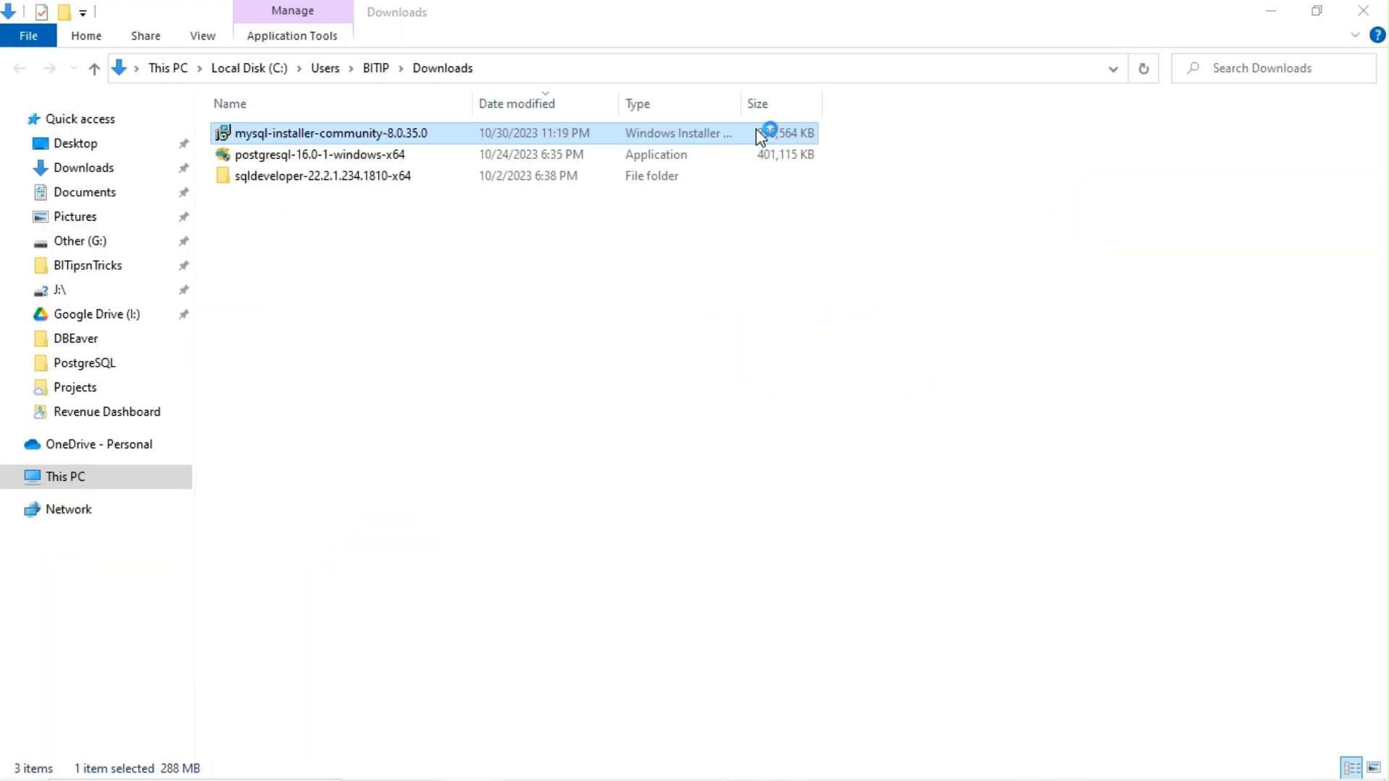
Step: Run mysql-installer-community-8.0.35.0 from the Downloads folder
{"action": "double_click", "coordinate": [757, 133]}
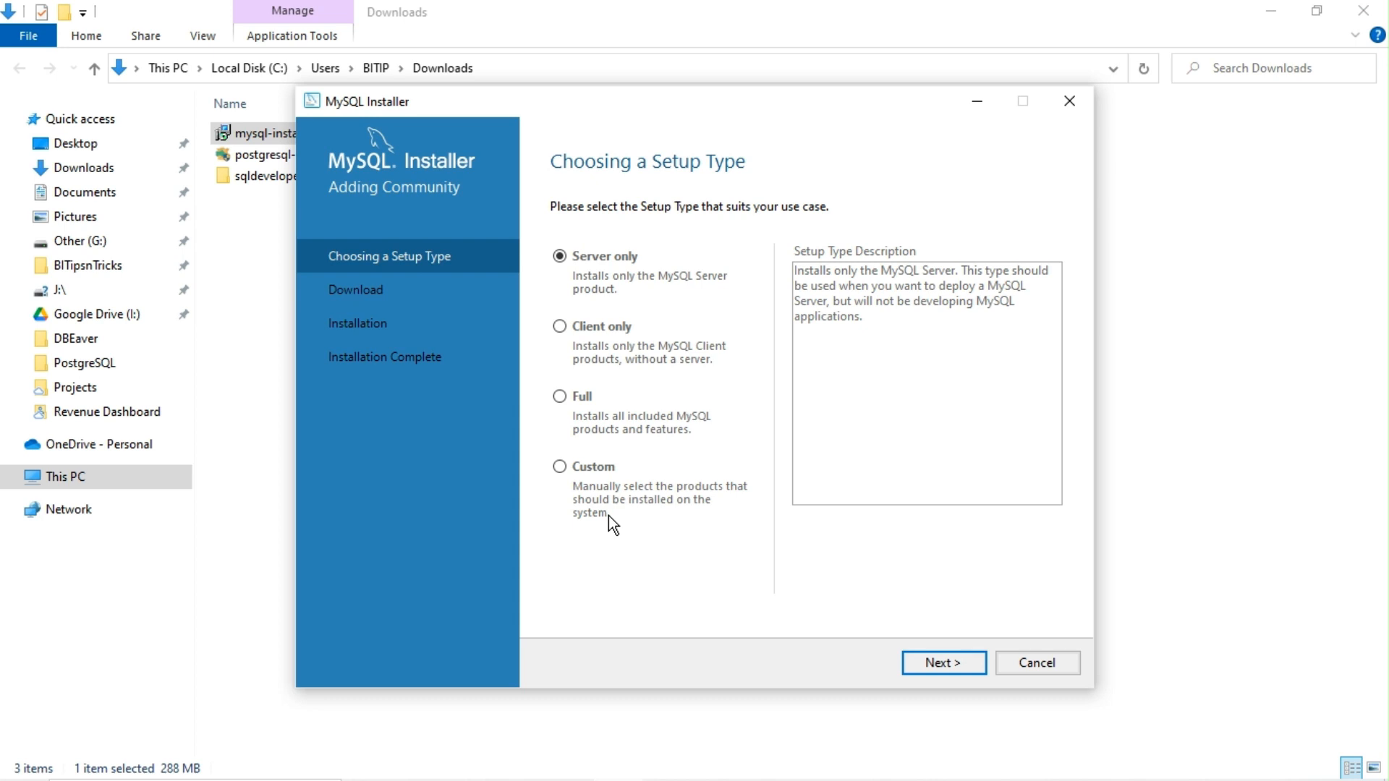
Step: Choose the Custom setup type and add MySQL Server 8.0.35 - X64 to the install list
{"action": "left_click", "coordinate": [588, 477]}
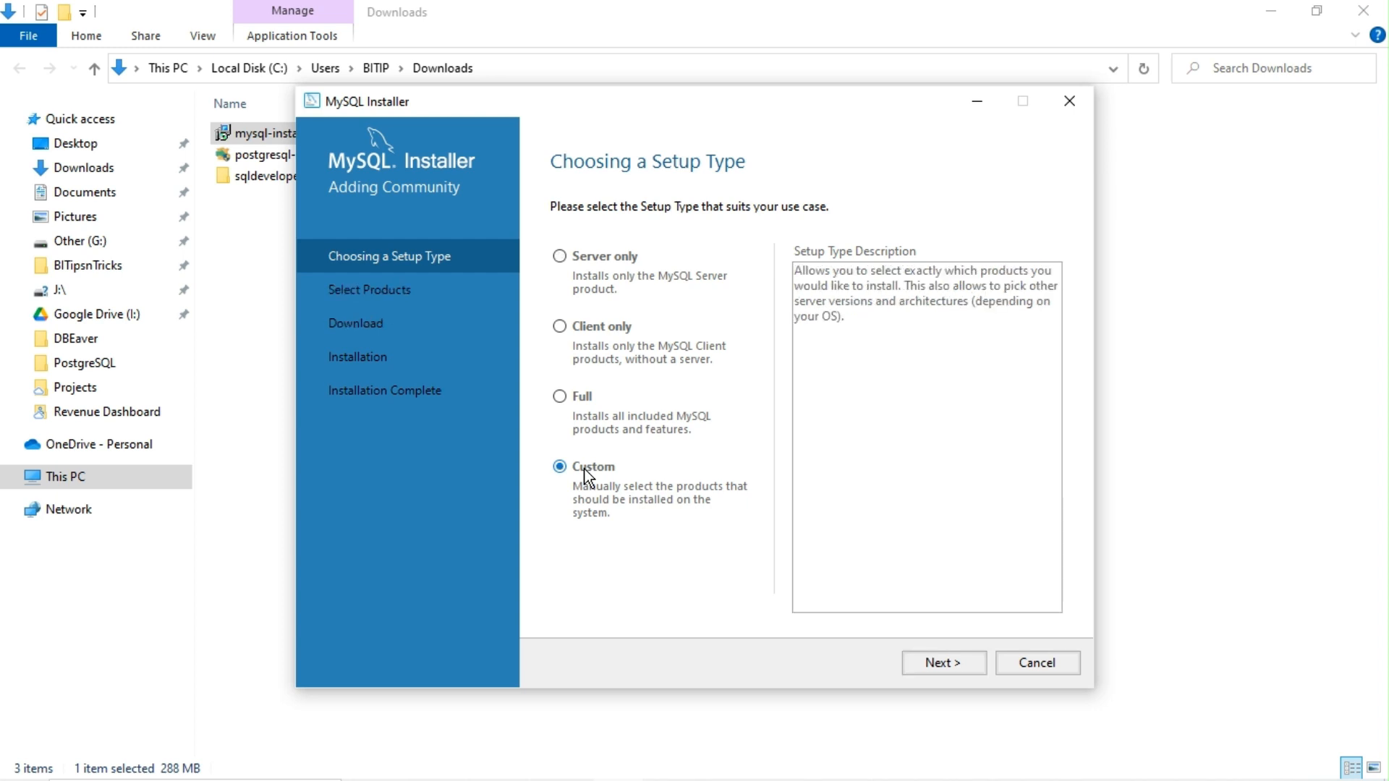
{"action": "left_click", "coordinate": [938, 667]}
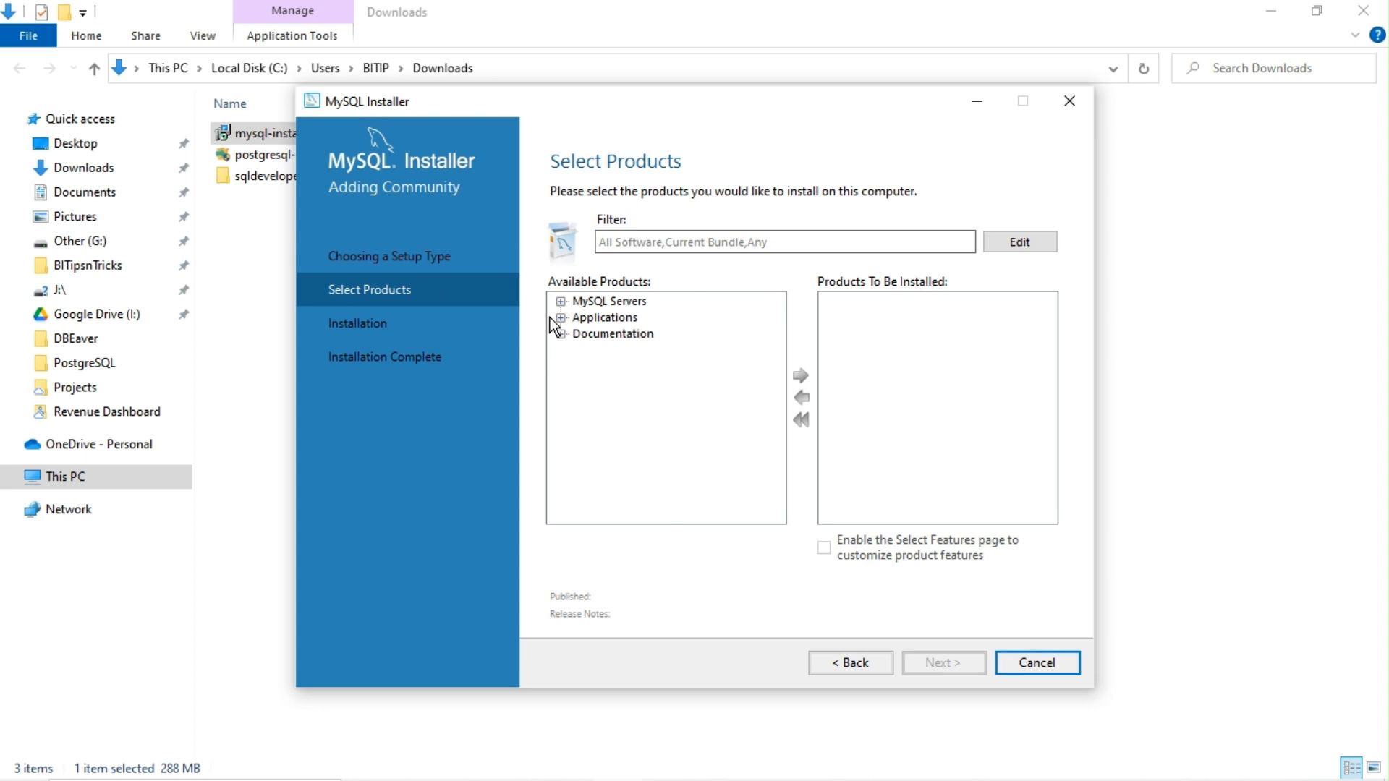
{"action": "left_click", "coordinate": [561, 303]}
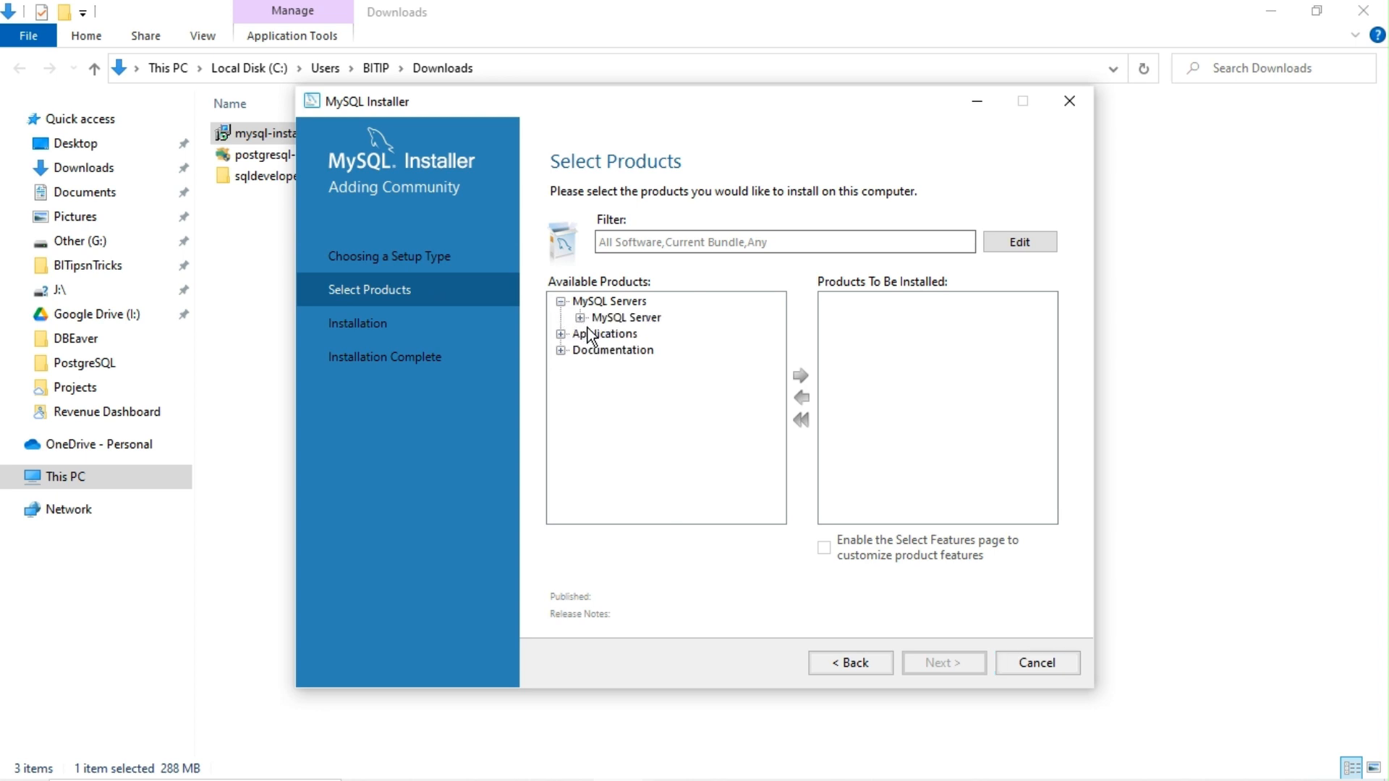
{"action": "left_click", "coordinate": [580, 316]}
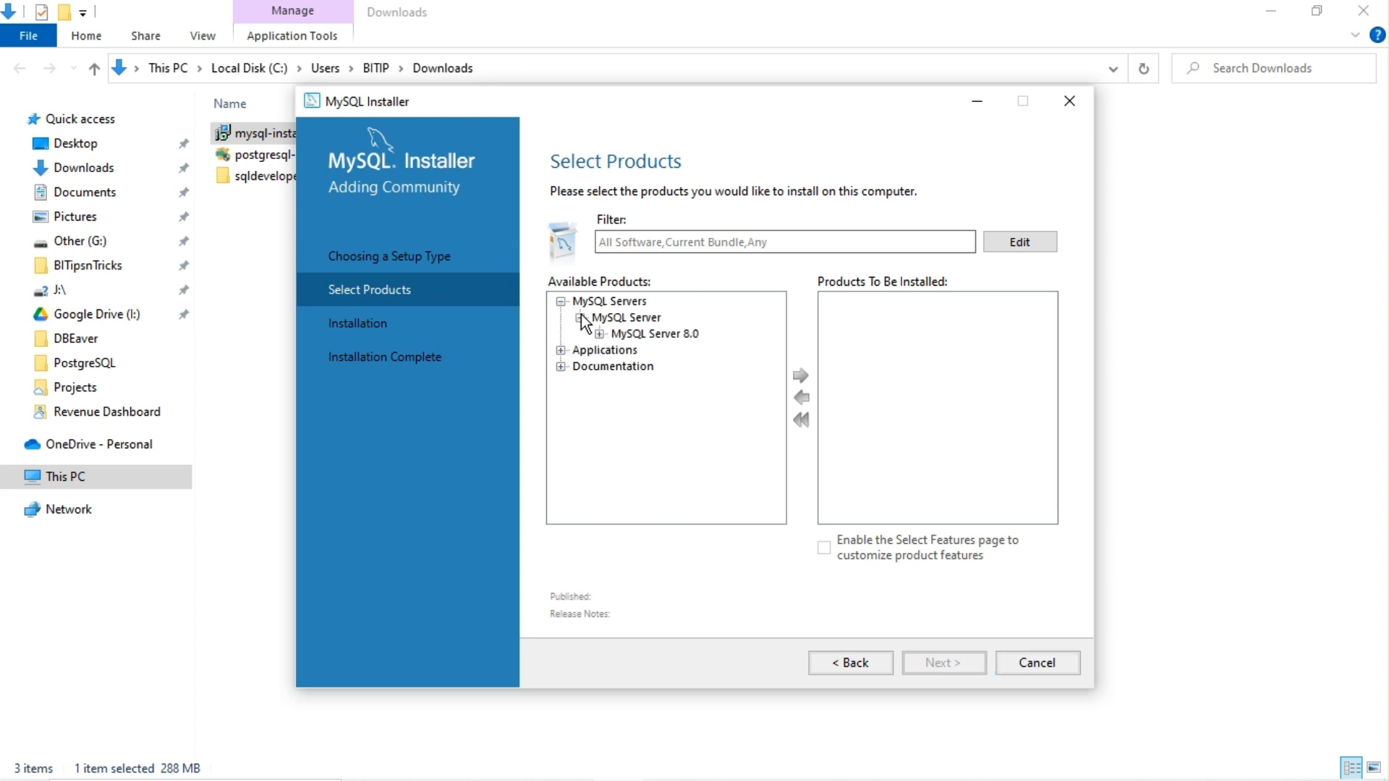
{"action": "left_click", "coordinate": [600, 335]}
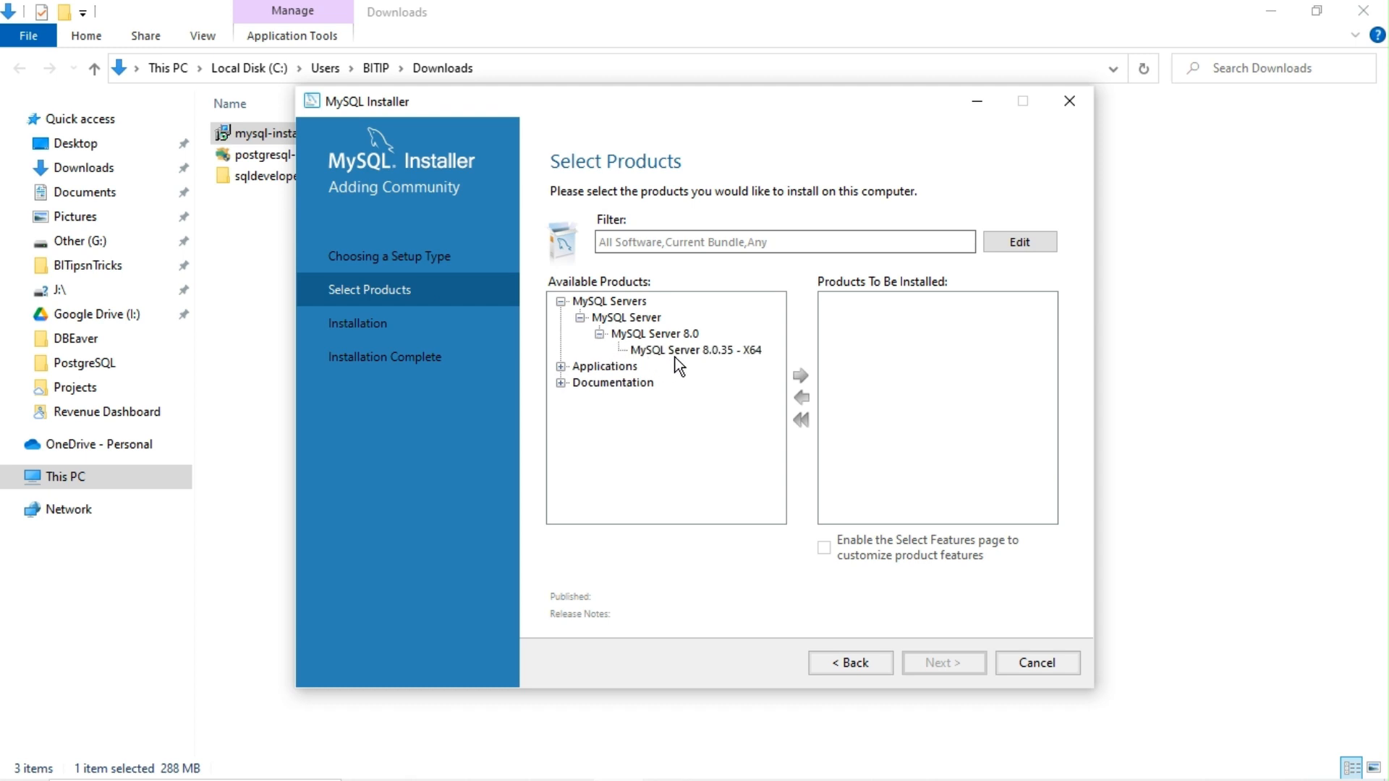
{"action": "left_click", "coordinate": [704, 354]}
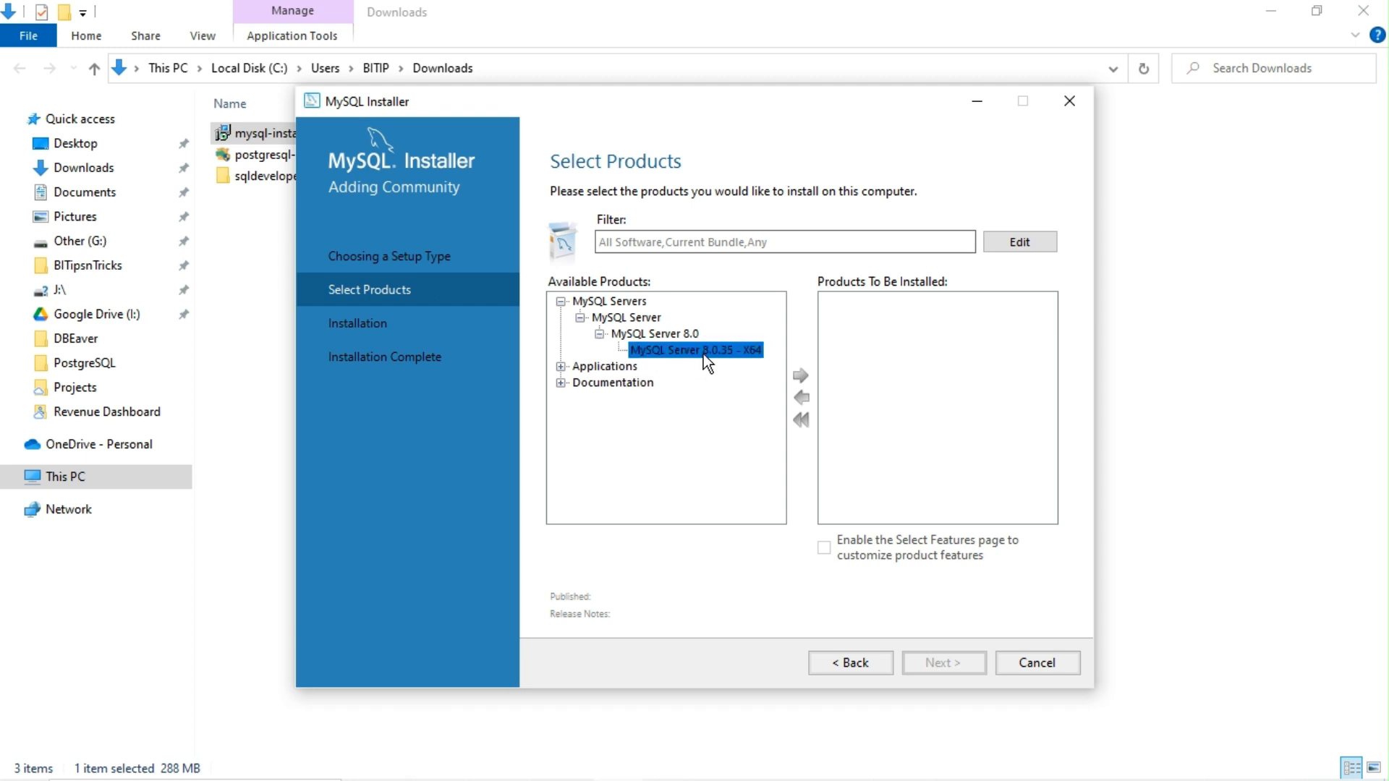
{"action": "left_click", "coordinate": [798, 376]}
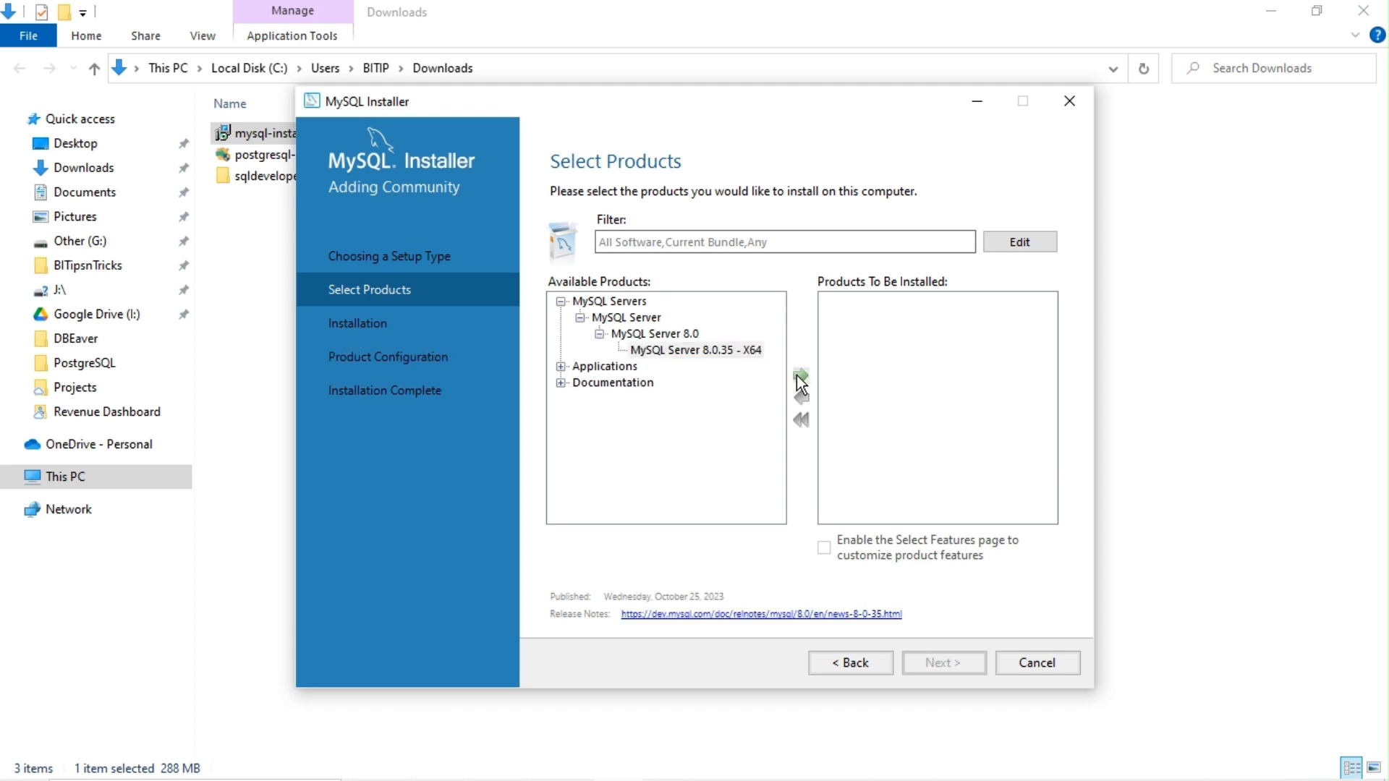
Step: Add MySQL Workbench 8.0.34 - X64 to the install list
{"action": "left_click", "coordinate": [561, 367]}
{"action": "left_click", "coordinate": [580, 383]}
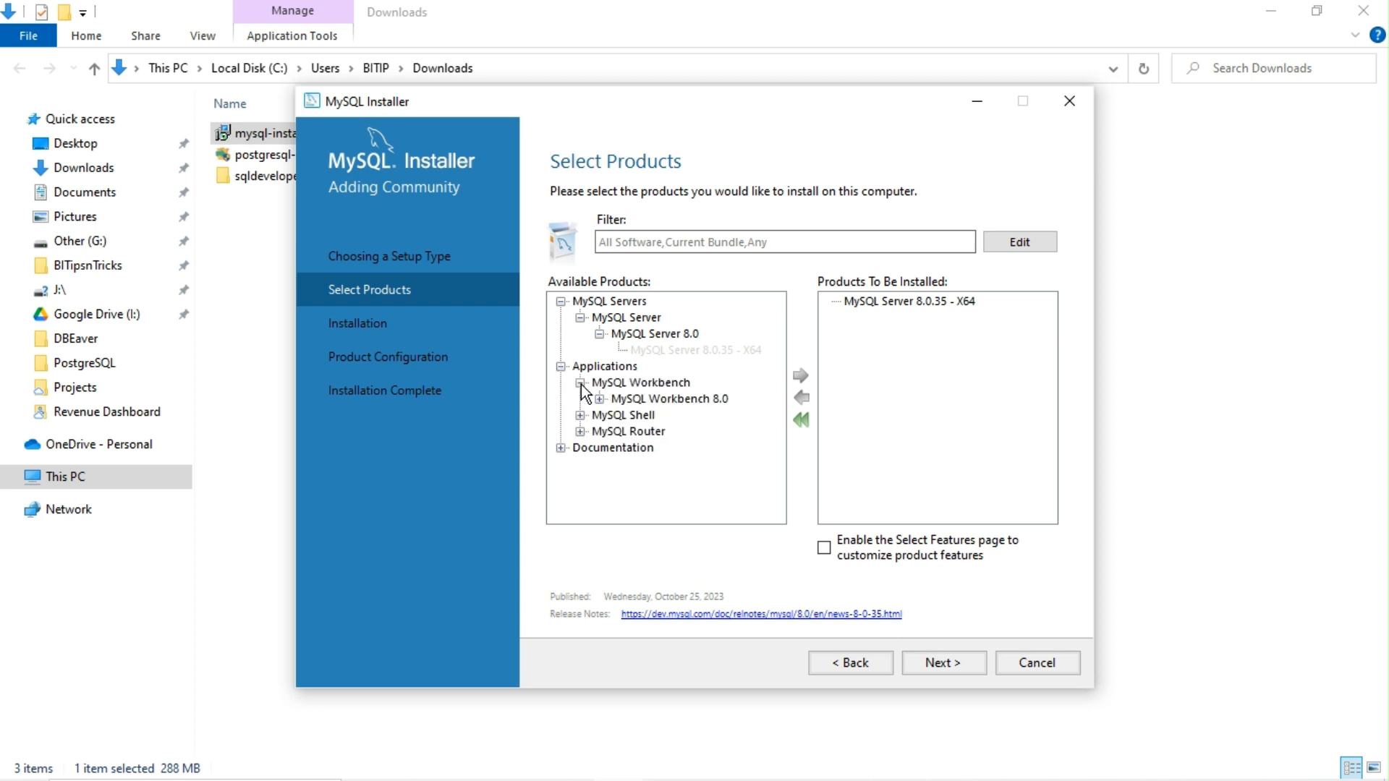
{"action": "left_click", "coordinate": [600, 400]}
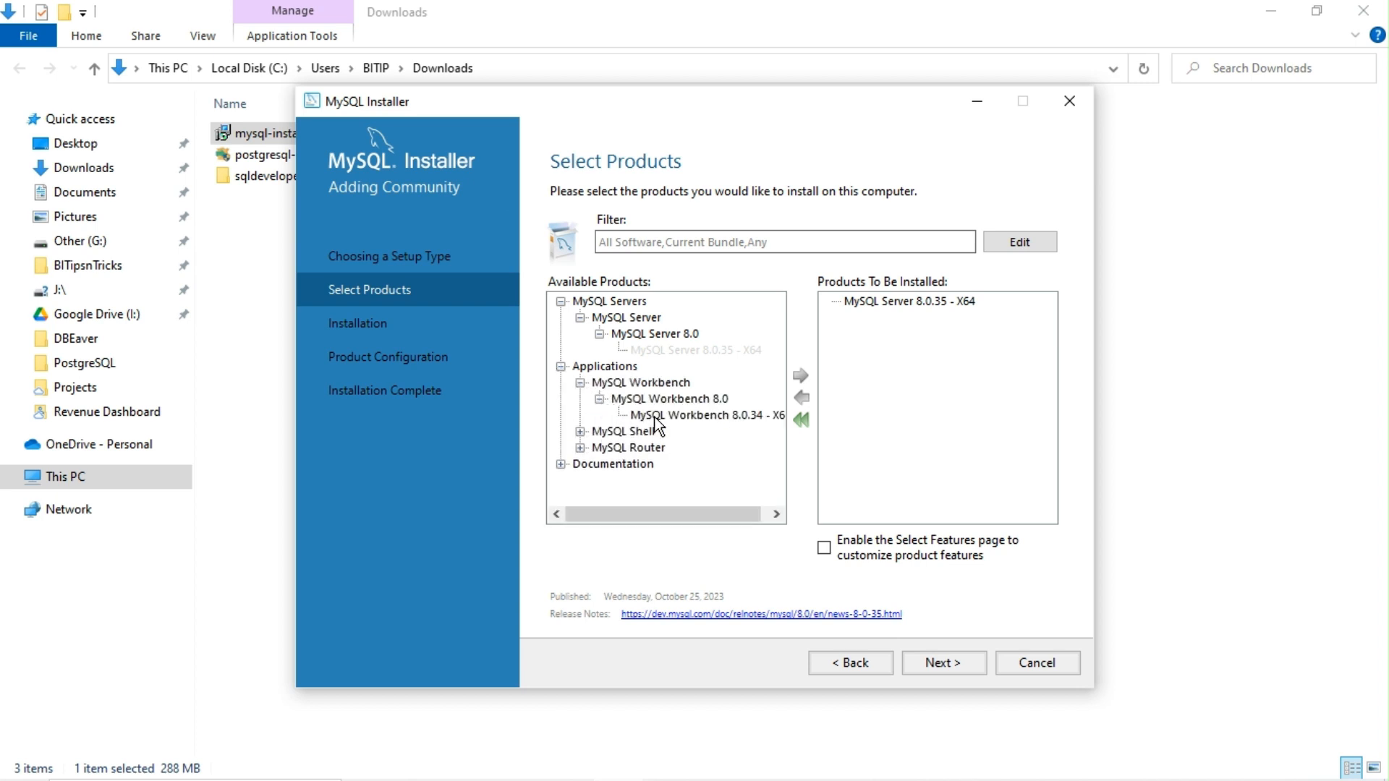
{"action": "left_click", "coordinate": [683, 419]}
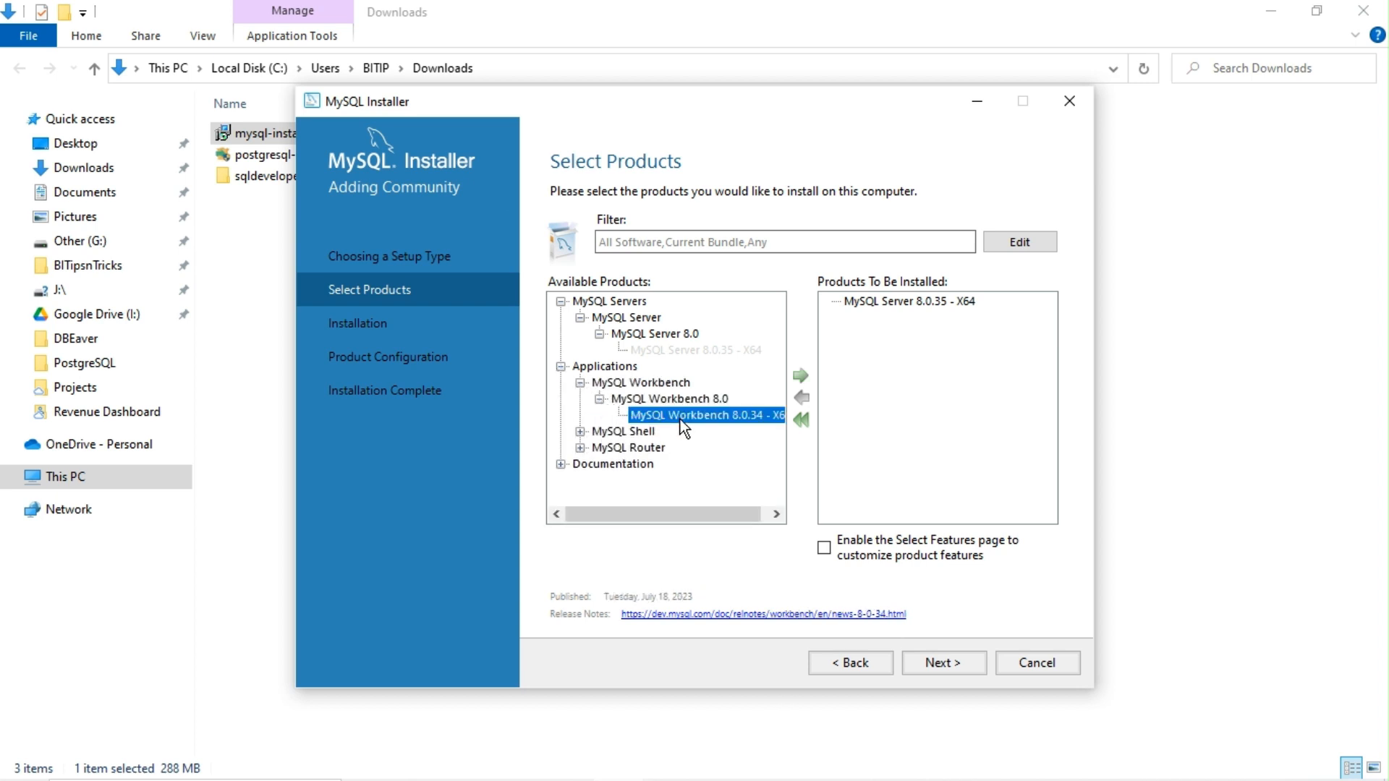
{"action": "left_click", "coordinate": [800, 377]}
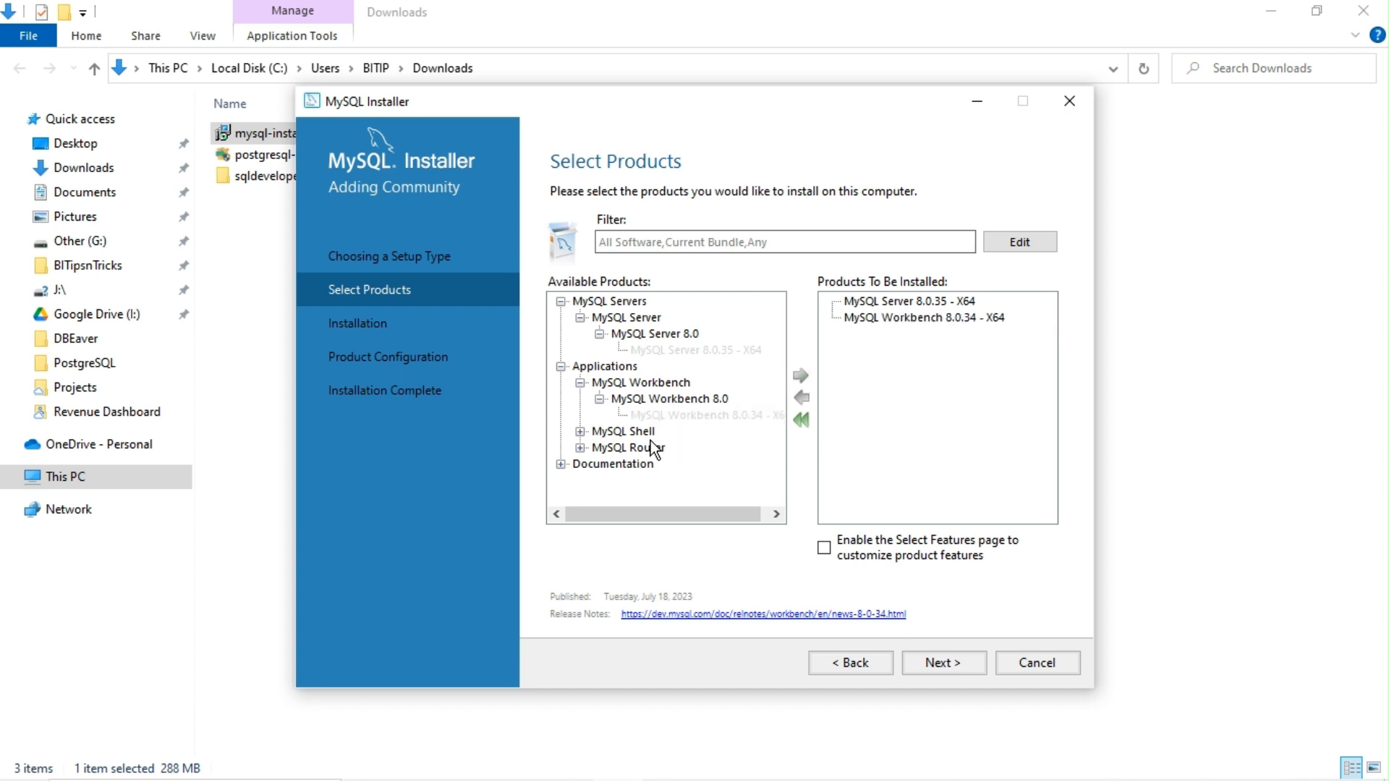
Step: Add MySQL Documentation 8.0 and Samples and Examples 8.0.35, then proceed to the installation summary
{"action": "left_click", "coordinate": [561, 464]}
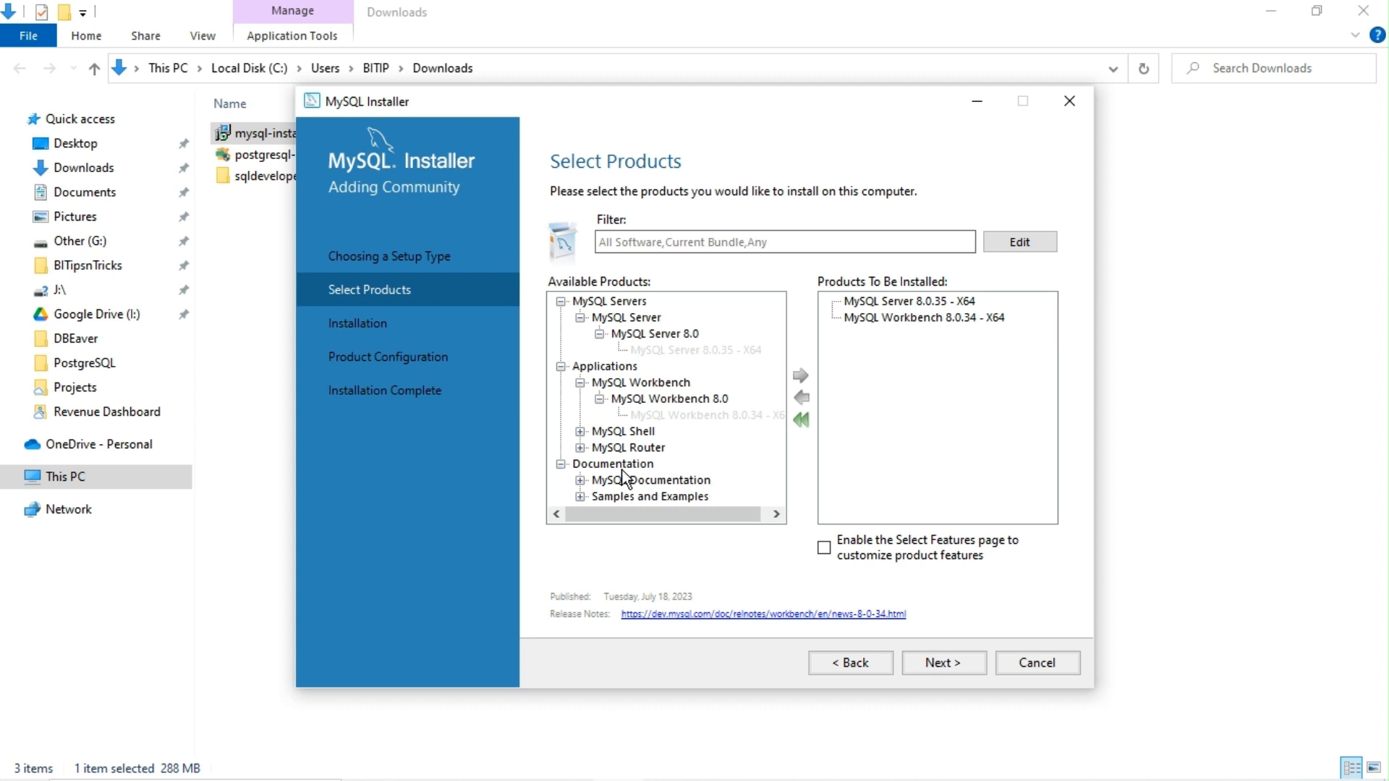
{"action": "left_click", "coordinate": [580, 480]}
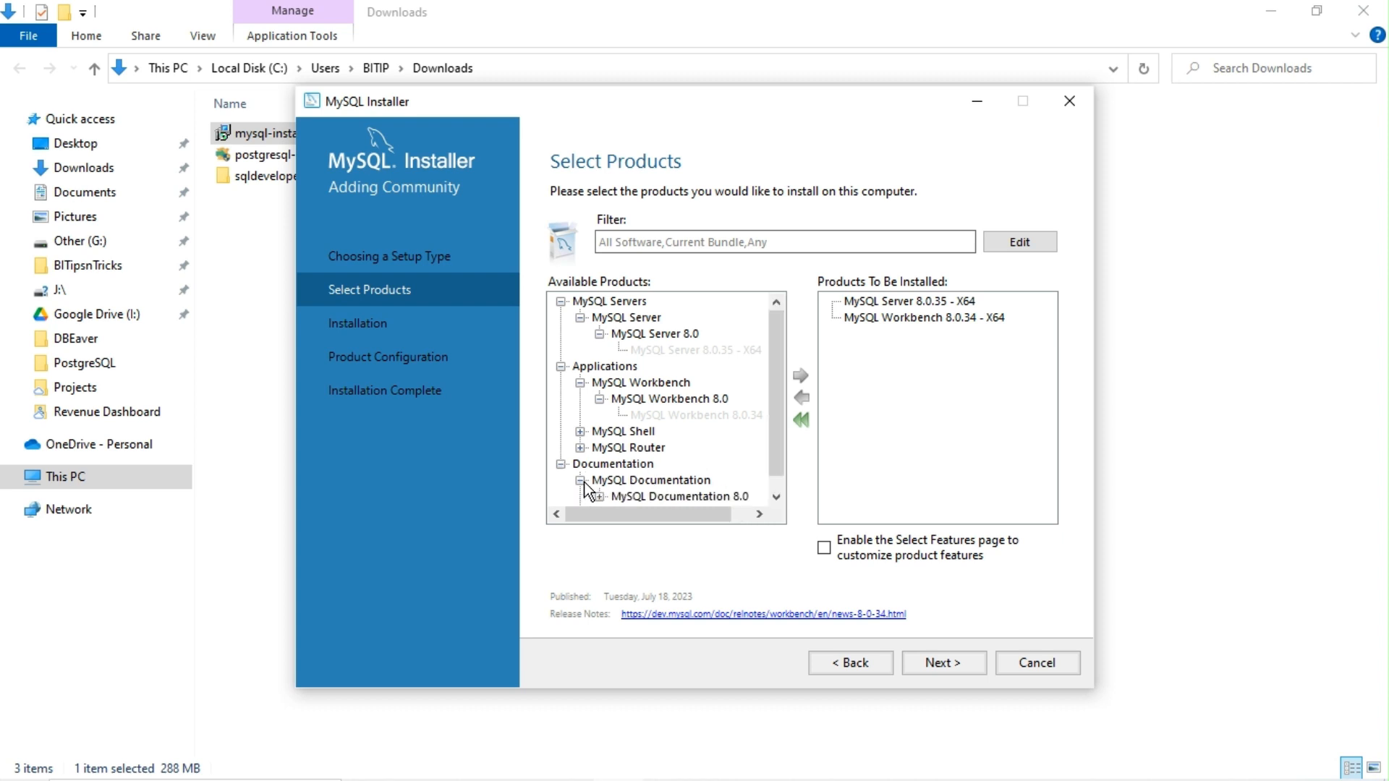
{"action": "double_click", "coordinate": [718, 474]}
{"action": "left_click", "coordinate": [748, 479]}
{"action": "left_click", "coordinate": [796, 377]}
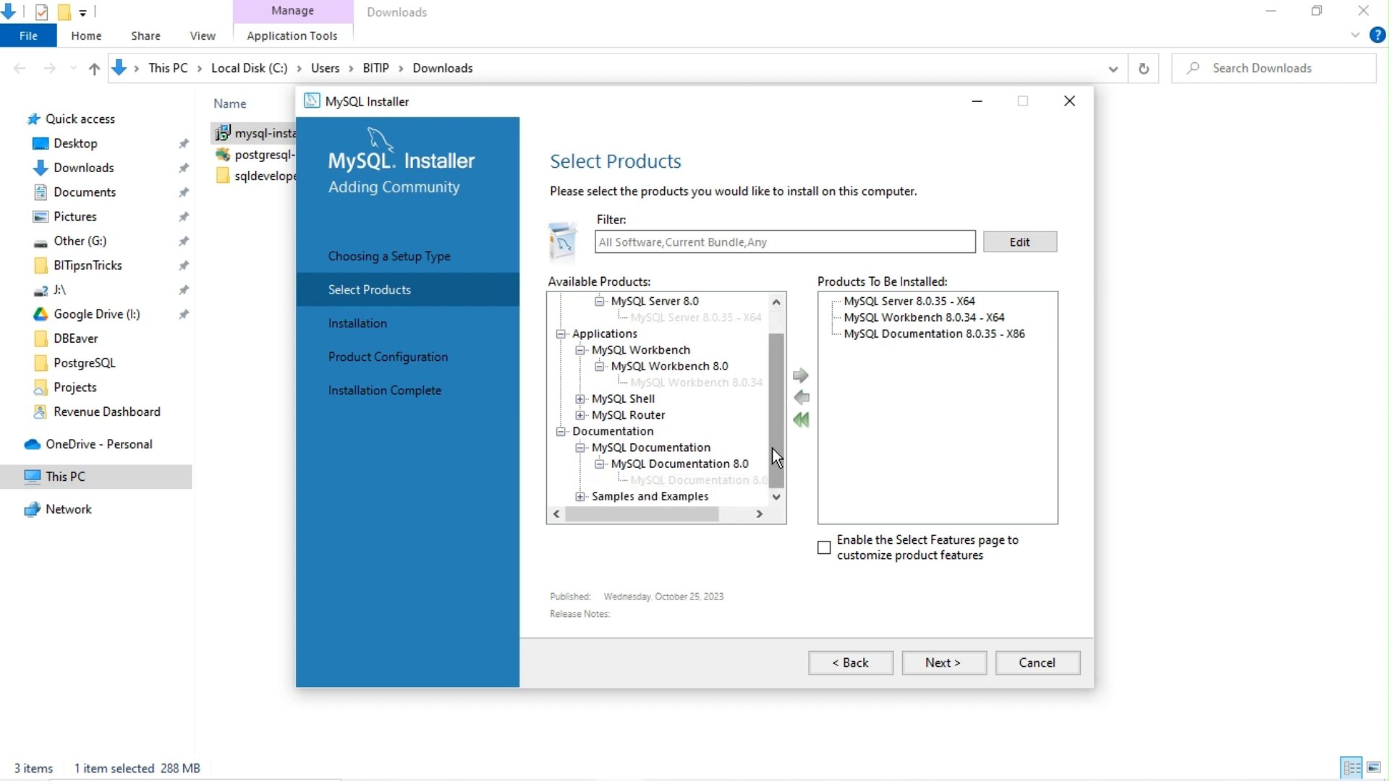
{"action": "left_click", "coordinate": [580, 496]}
{"action": "double_click", "coordinate": [673, 496]}
{"action": "left_click", "coordinate": [673, 496]}
{"action": "left_click", "coordinate": [802, 375]}
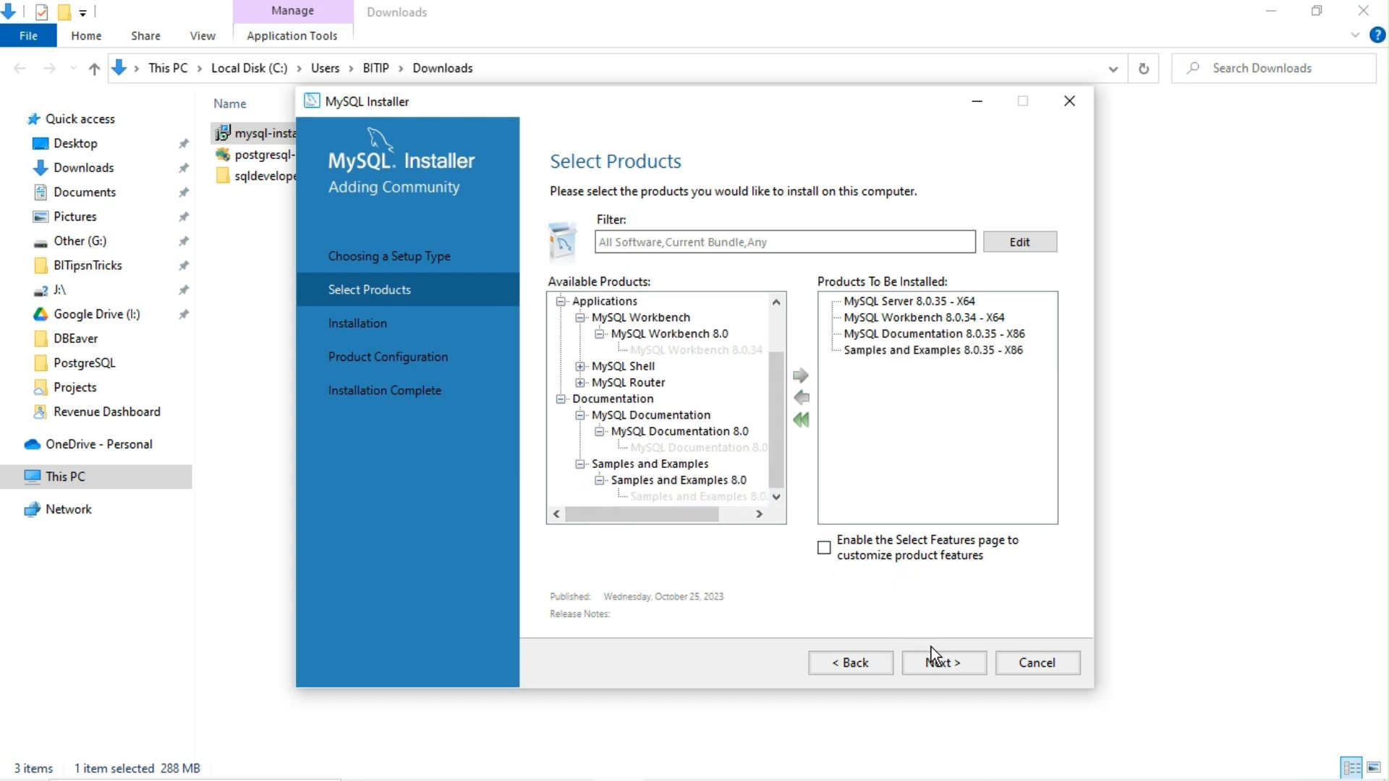
{"action": "left_click", "coordinate": [978, 661]}
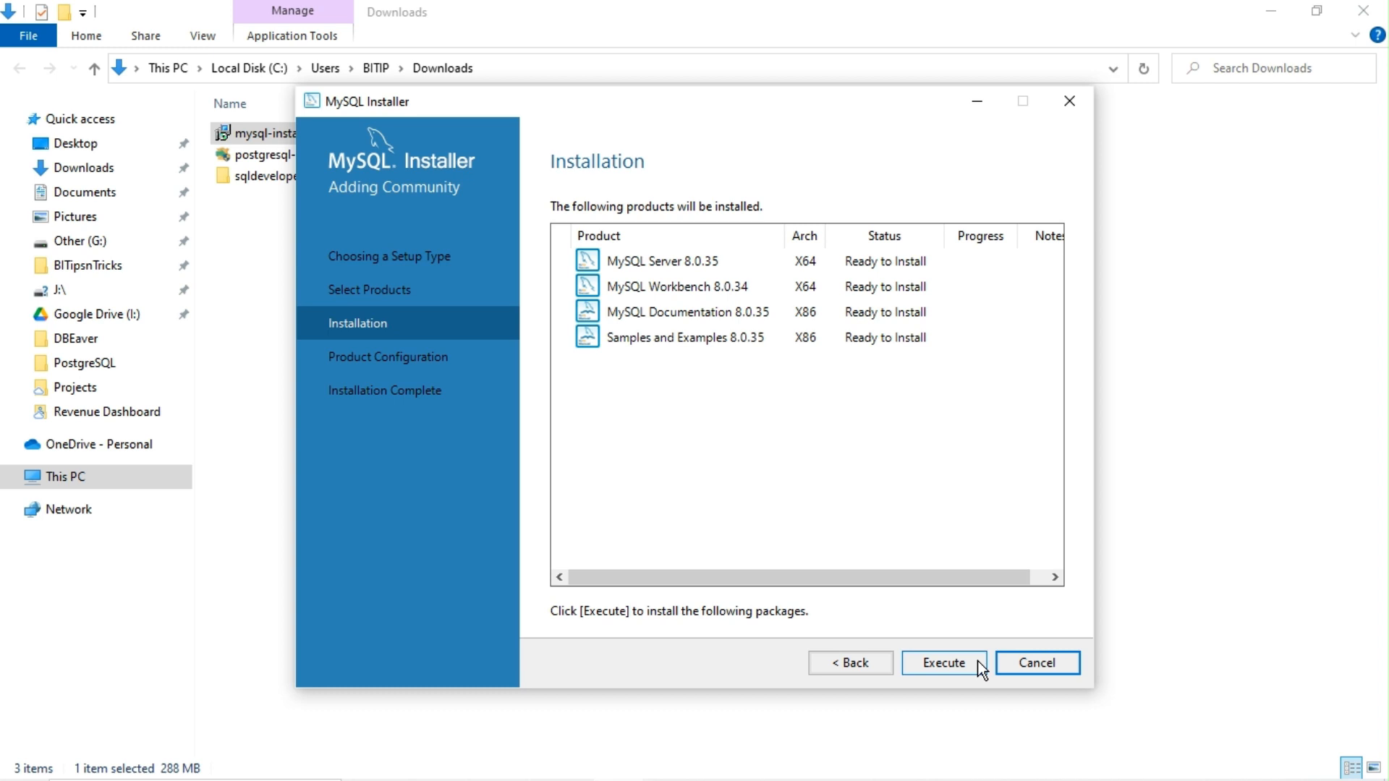
Step: Execute the installation of all four products and continue to Product Configuration
{"action": "left_click", "coordinate": [978, 661]}
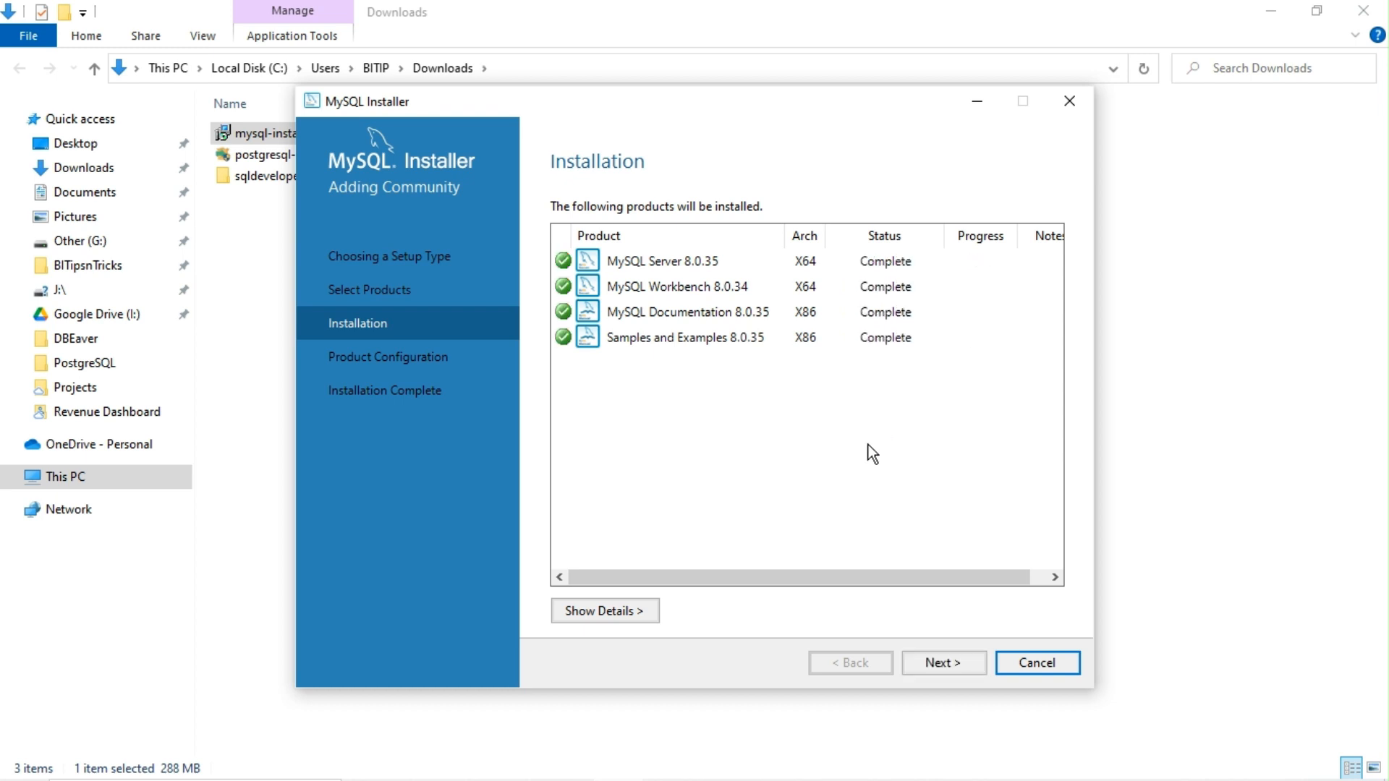
{"action": "left_click", "coordinate": [946, 671]}
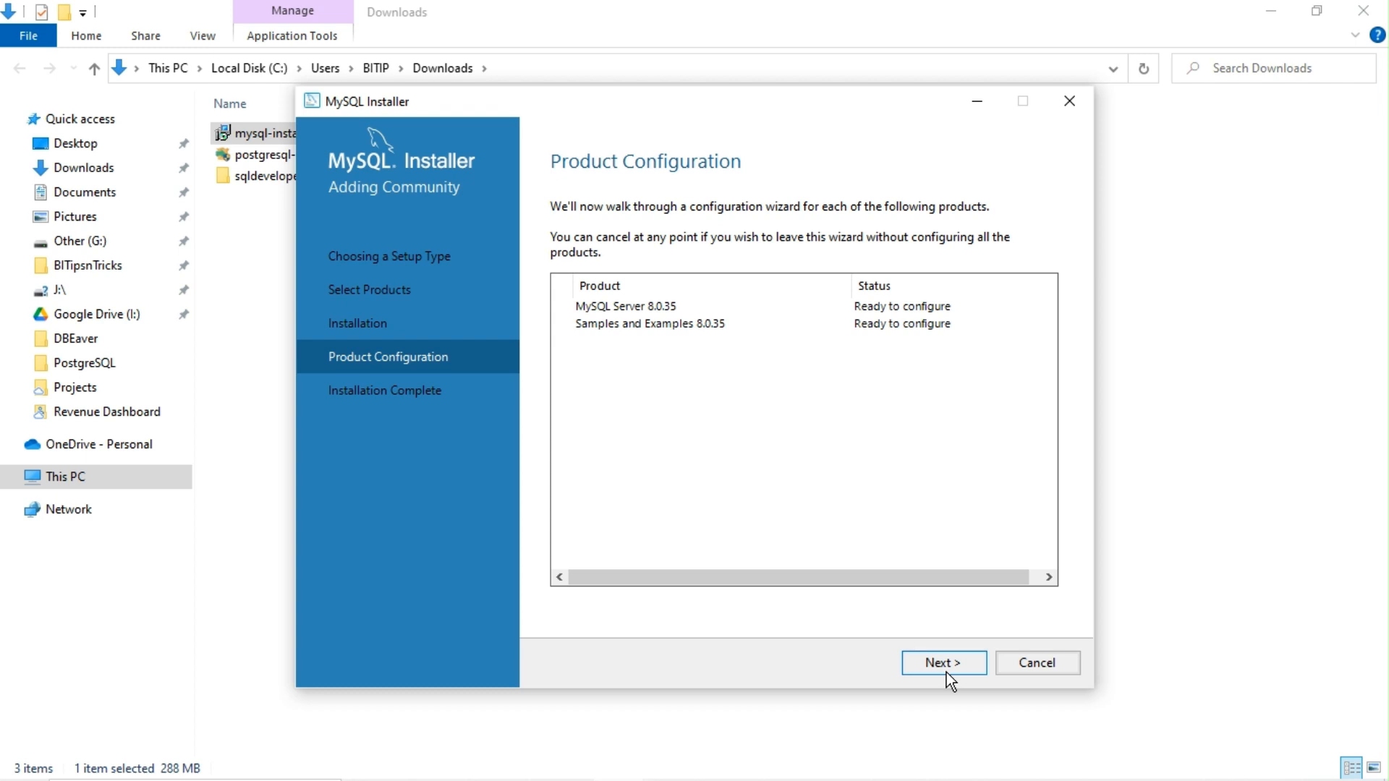
Step: Keep the Development Computer type, port 3306 and strong password encryption defaults
{"action": "left_click", "coordinate": [946, 671]}
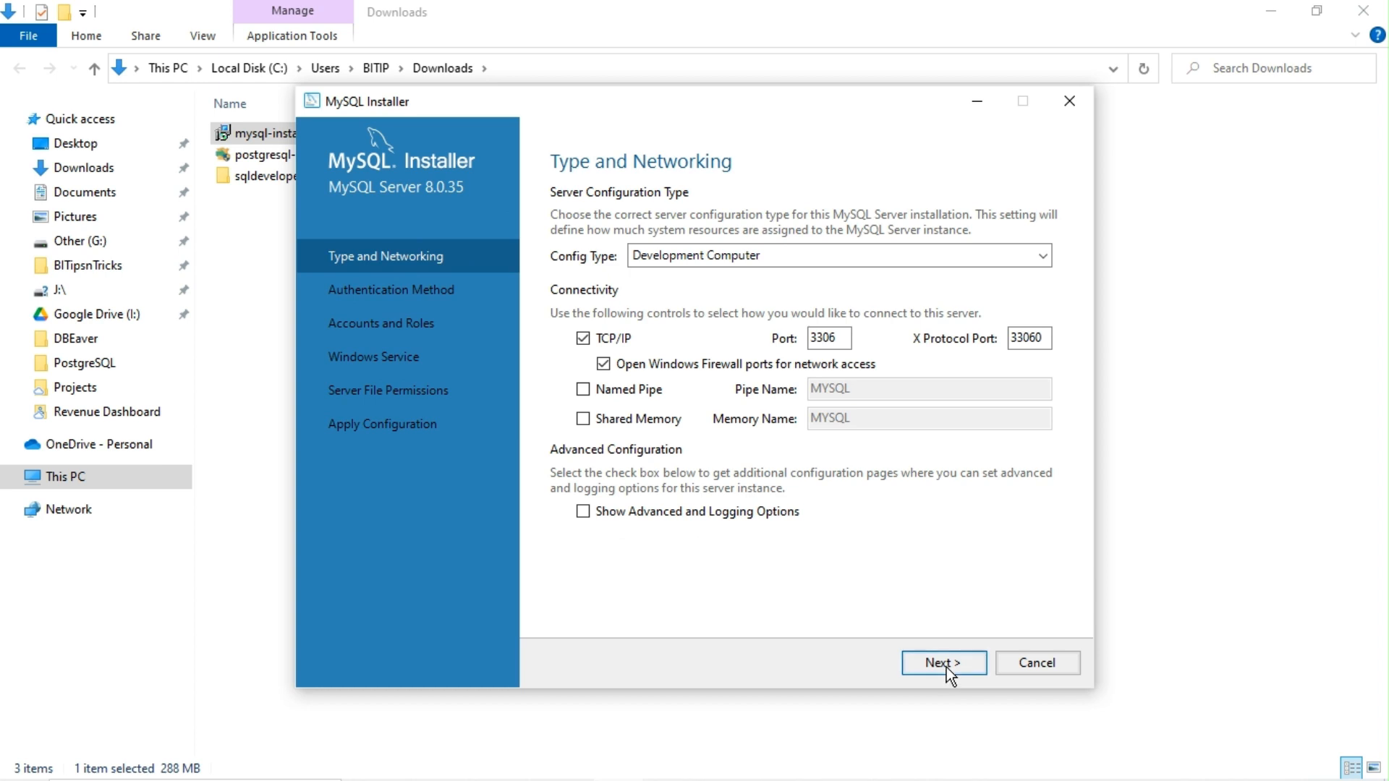
{"action": "left_click", "coordinate": [944, 664]}
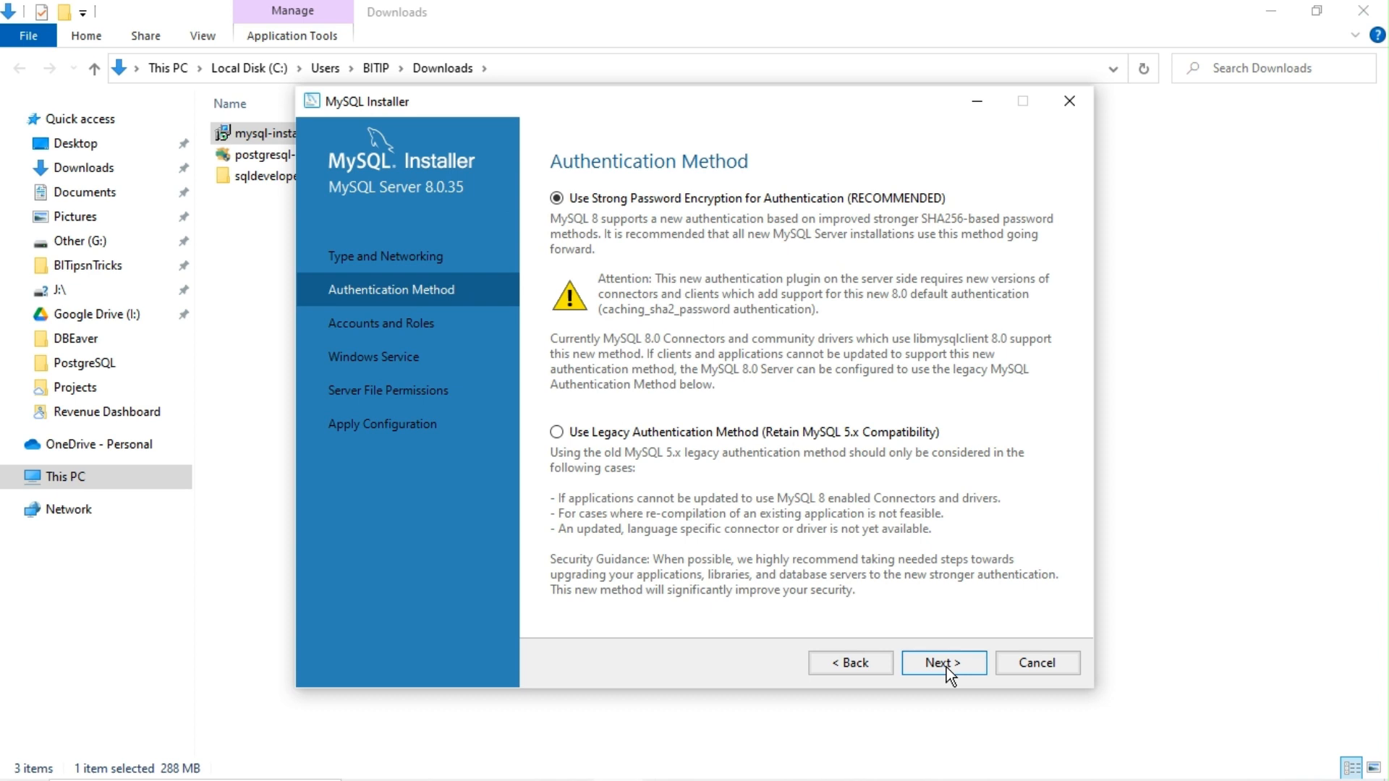
{"action": "left_click", "coordinate": [946, 667]}
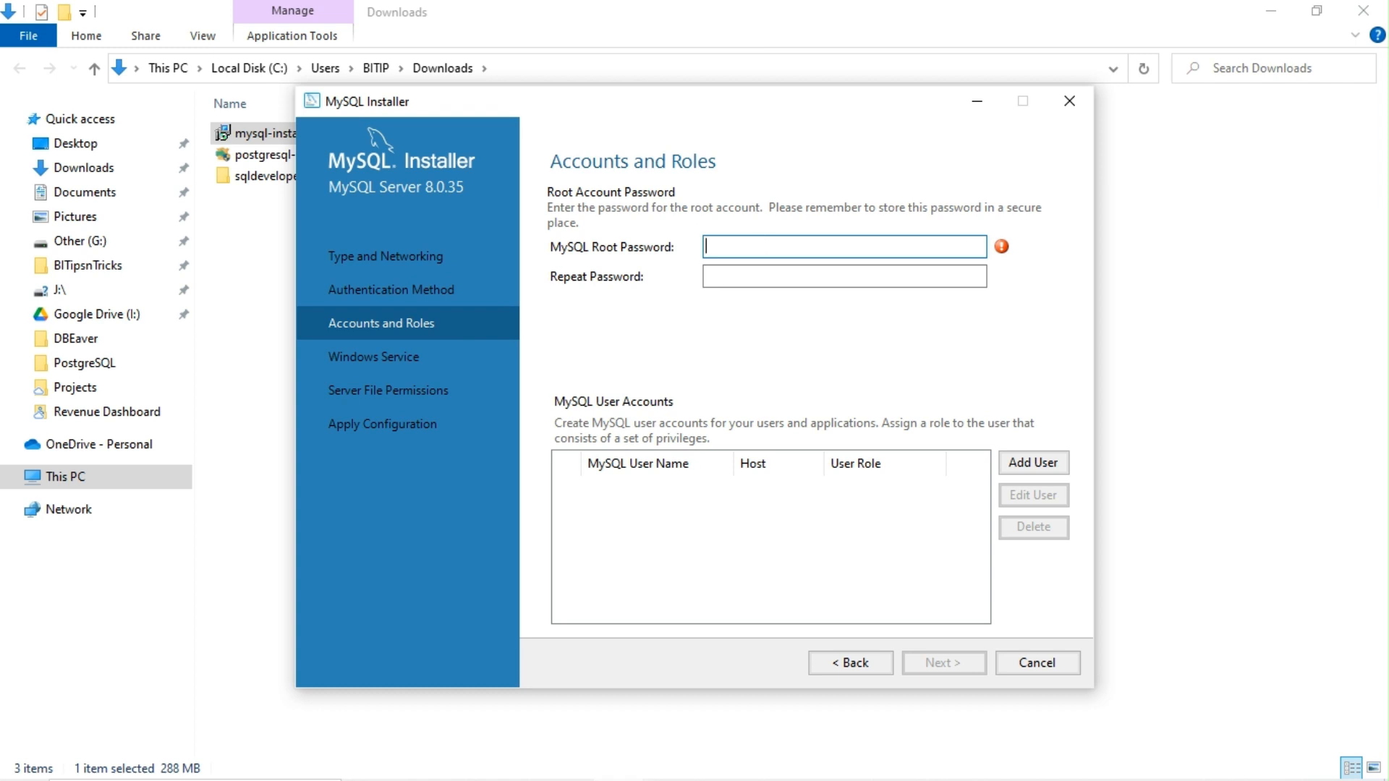
{"action": "type", "text": "••••••••"}
Step: Enter and confirm the root account password
{"action": "key", "text": "Tab"}
{"action": "type", "text": "•••"}
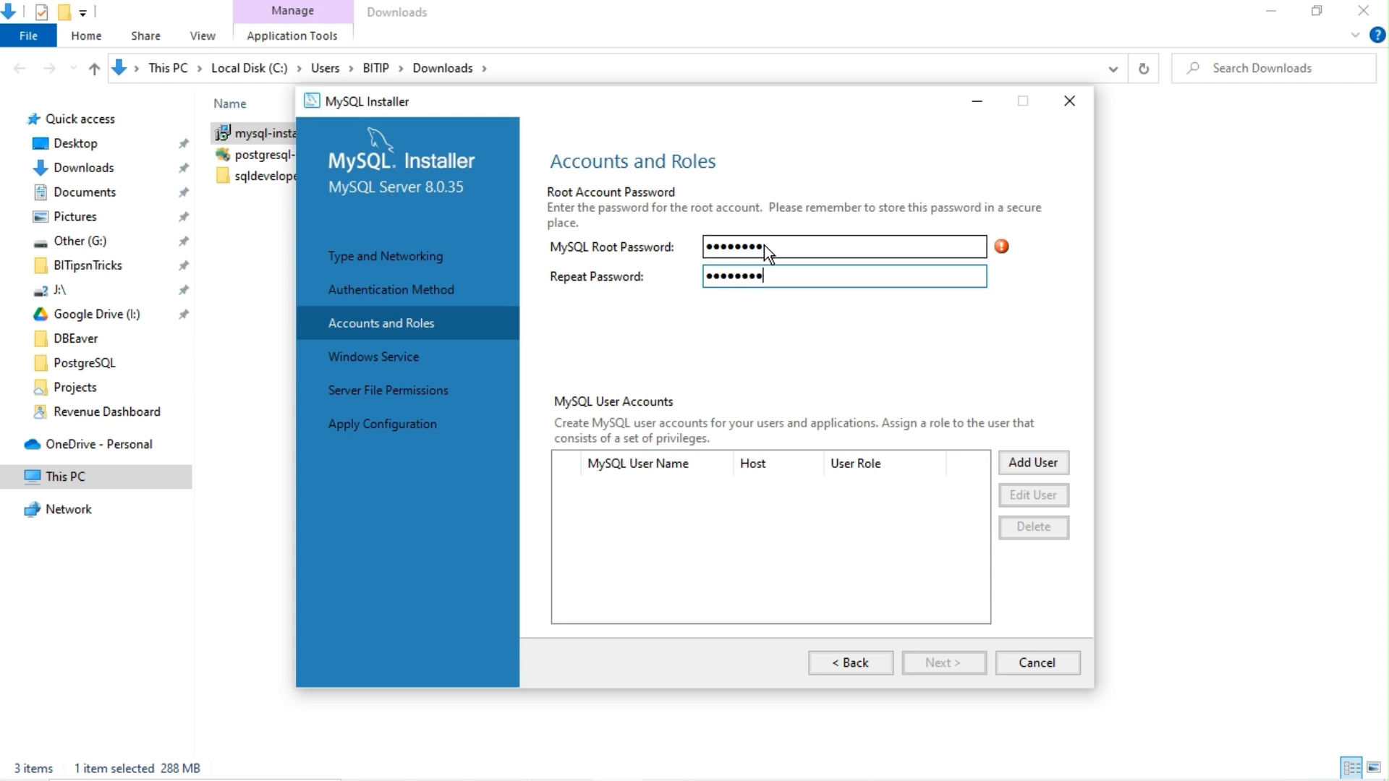
{"action": "key", "text": "Tab"}
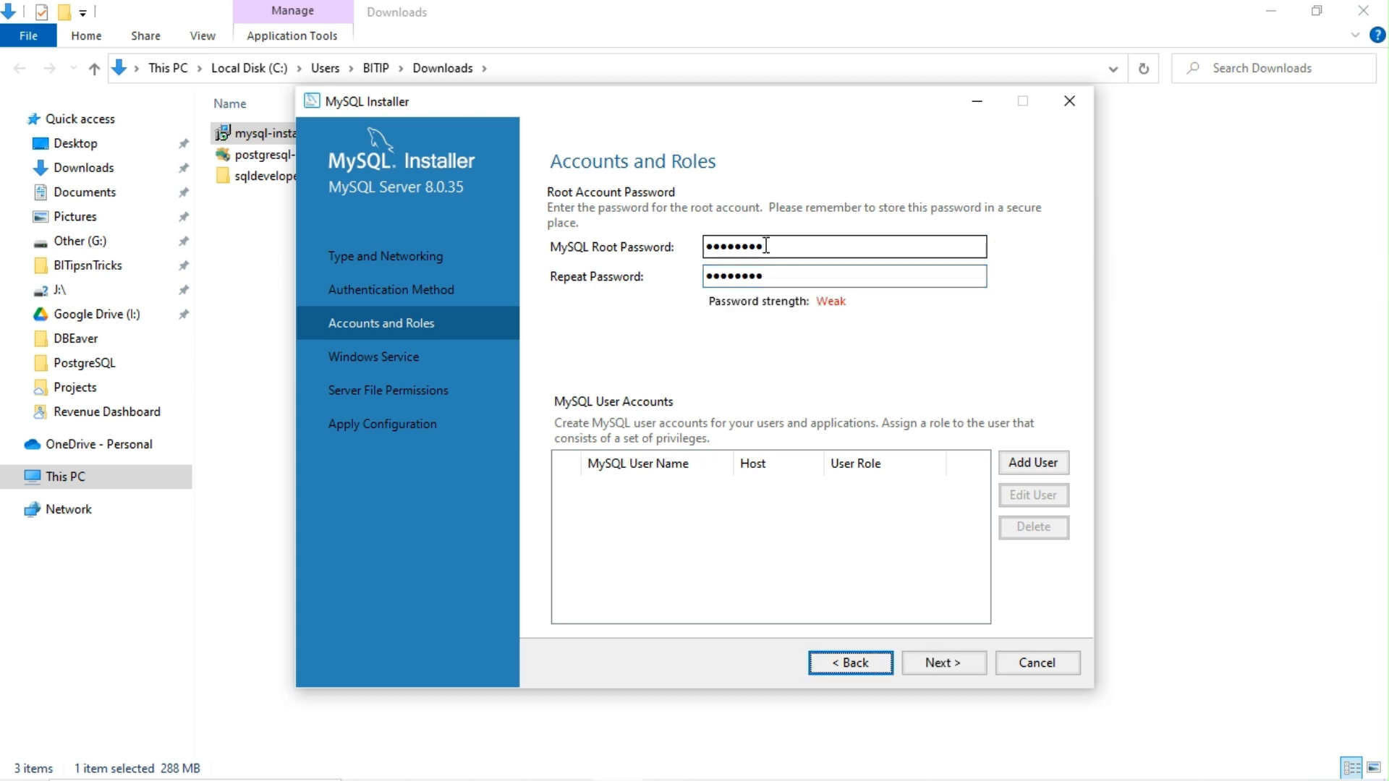
Step: Add user TEST_USER with host All Hosts (%) and role DB Admin, entering its password
{"action": "left_click", "coordinate": [1028, 464]}
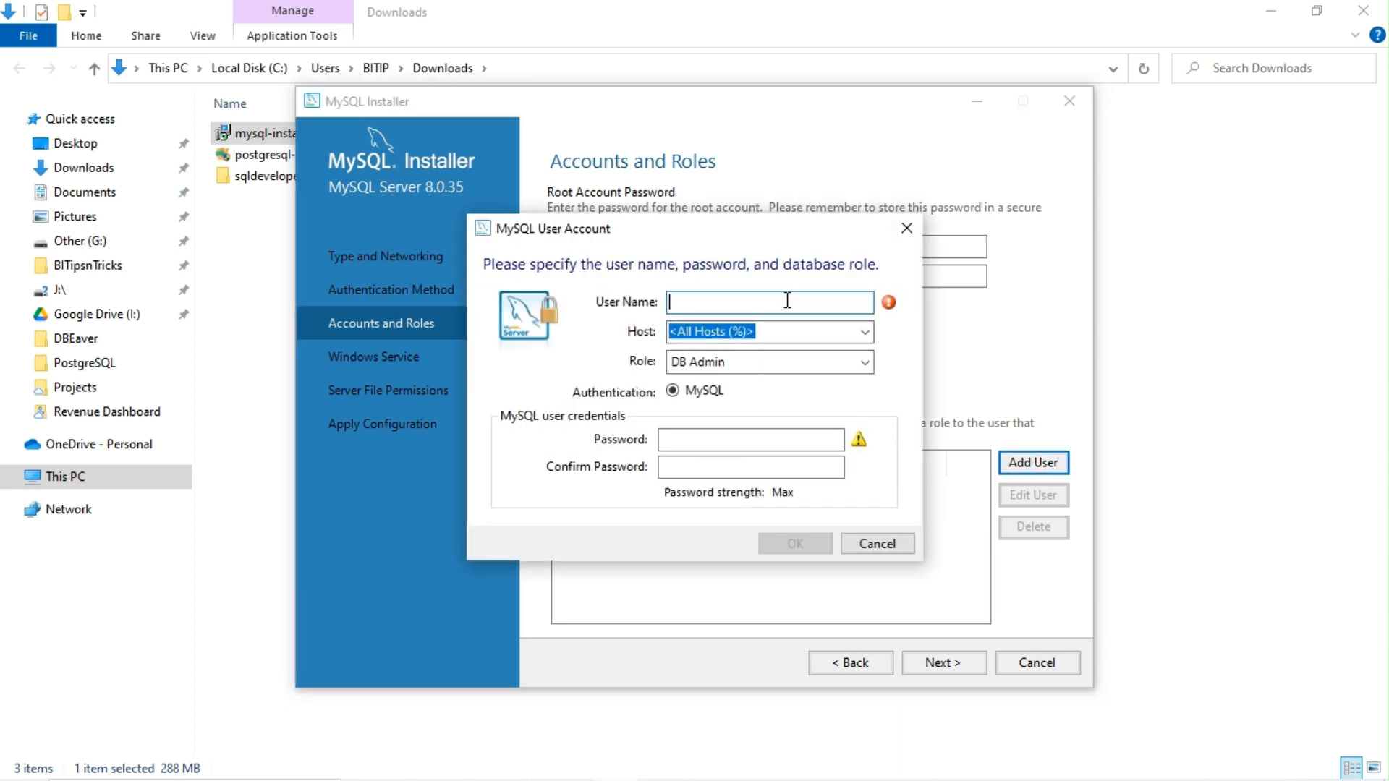
{"action": "type", "text": "TEST_USER"}
{"action": "left_click", "coordinate": [752, 448]}
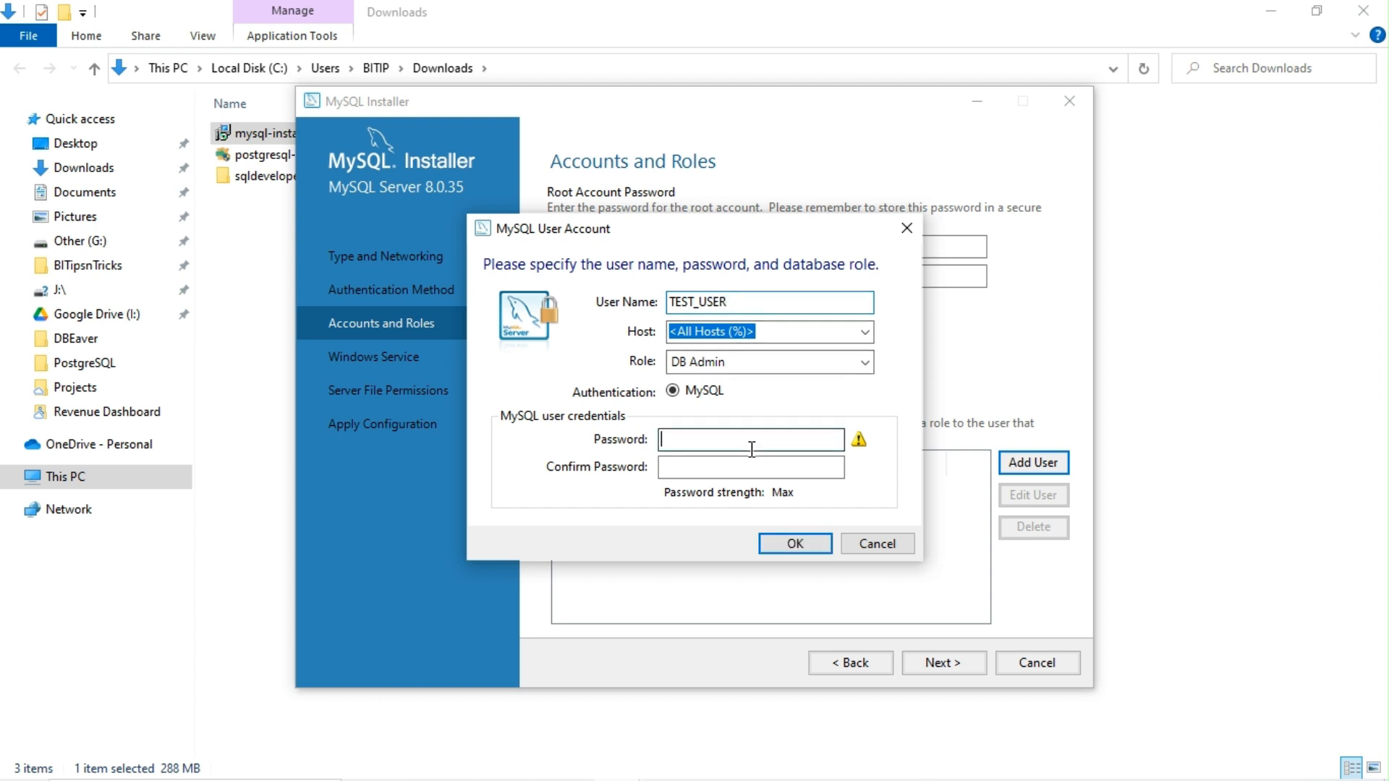
{"action": "type", "text": "Te"}
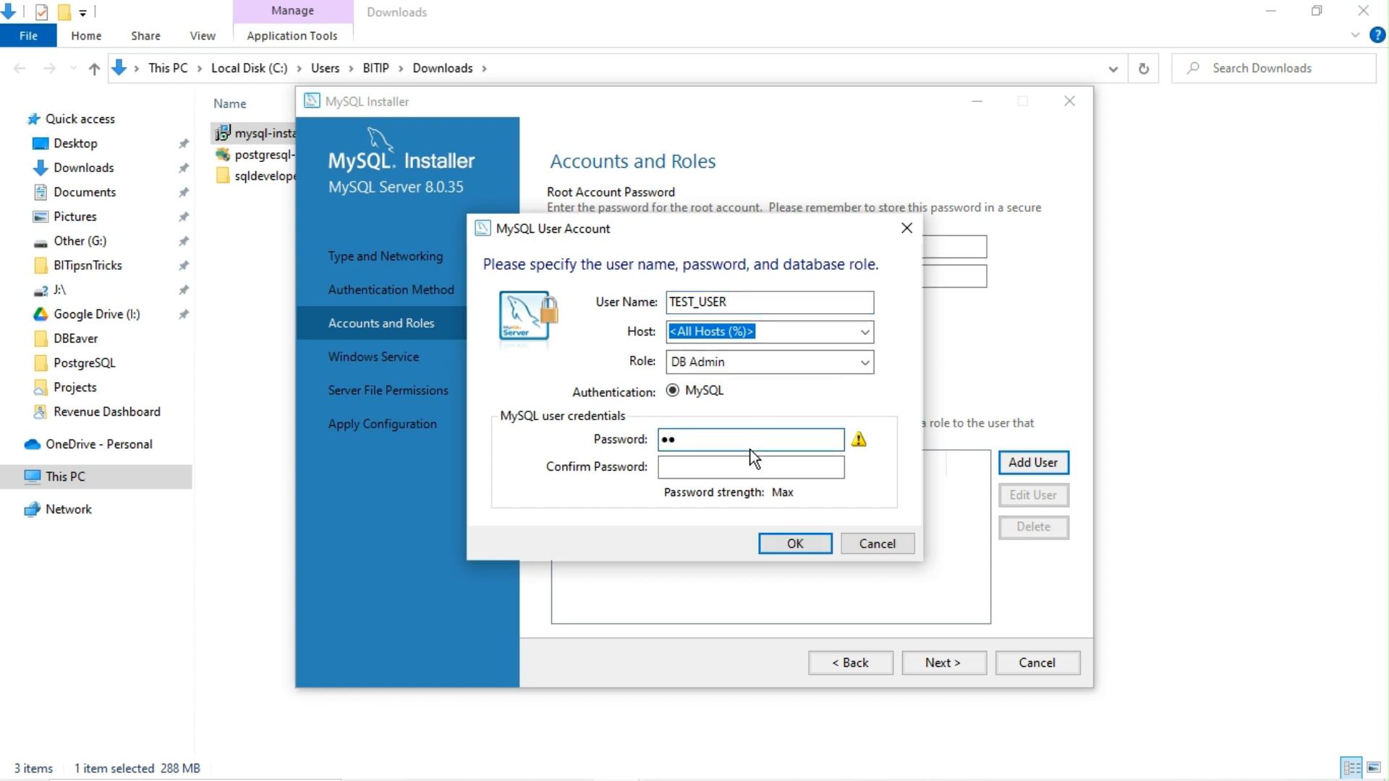
{"action": "type", "text": "st1234"}
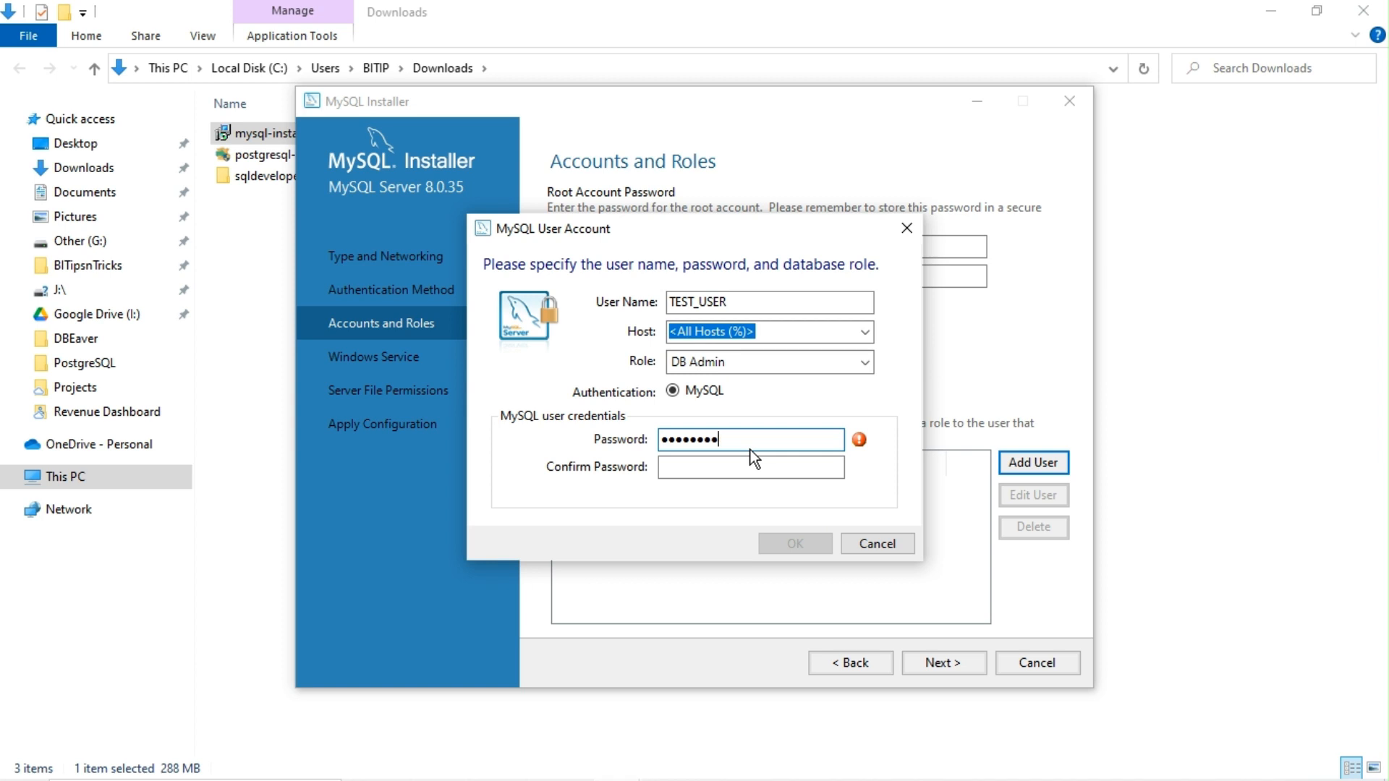
{"action": "key", "text": "Tab"}
{"action": "type", "text": "Test1234"}
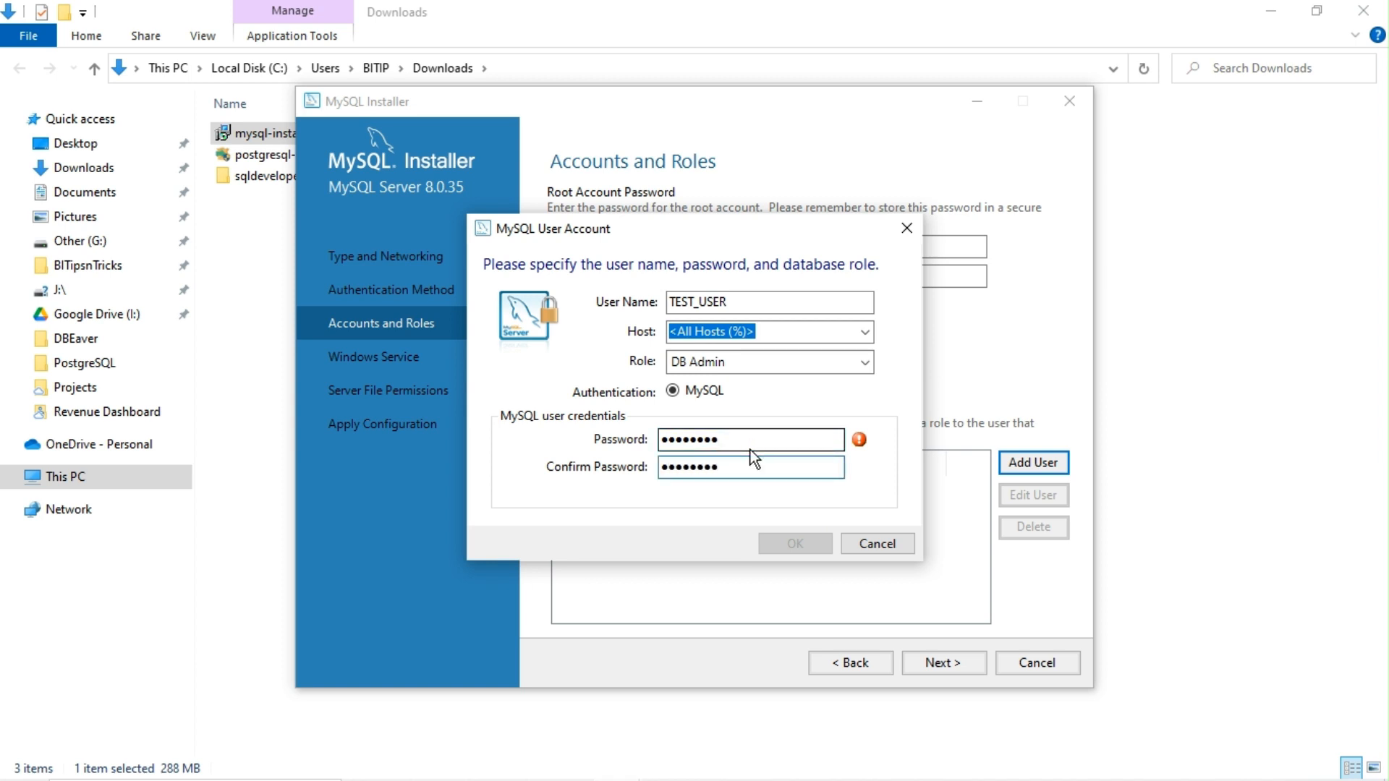
{"action": "left_click", "coordinate": [799, 544]}
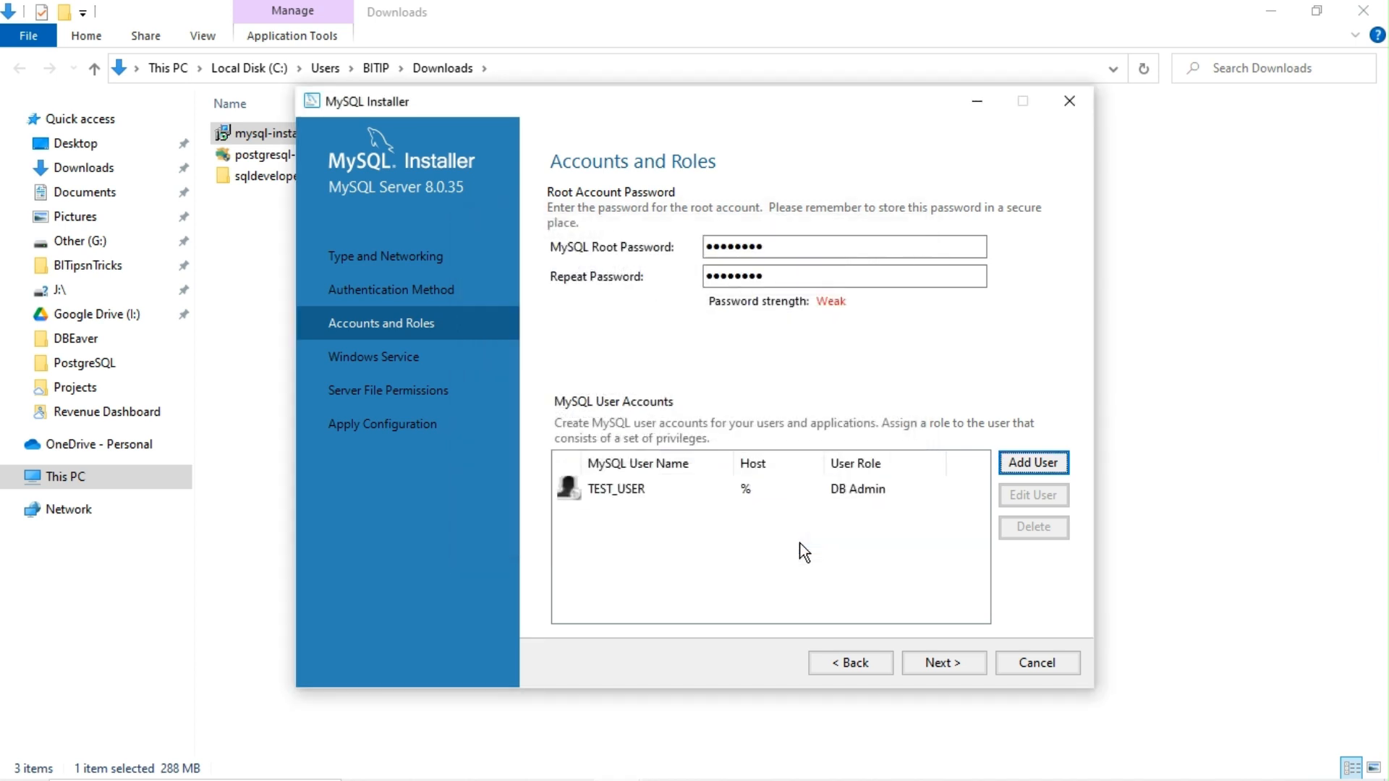
Step: Accept the default MySQL80 Windows service and file permission settings, then apply the server configuration
{"action": "left_click", "coordinate": [953, 662]}
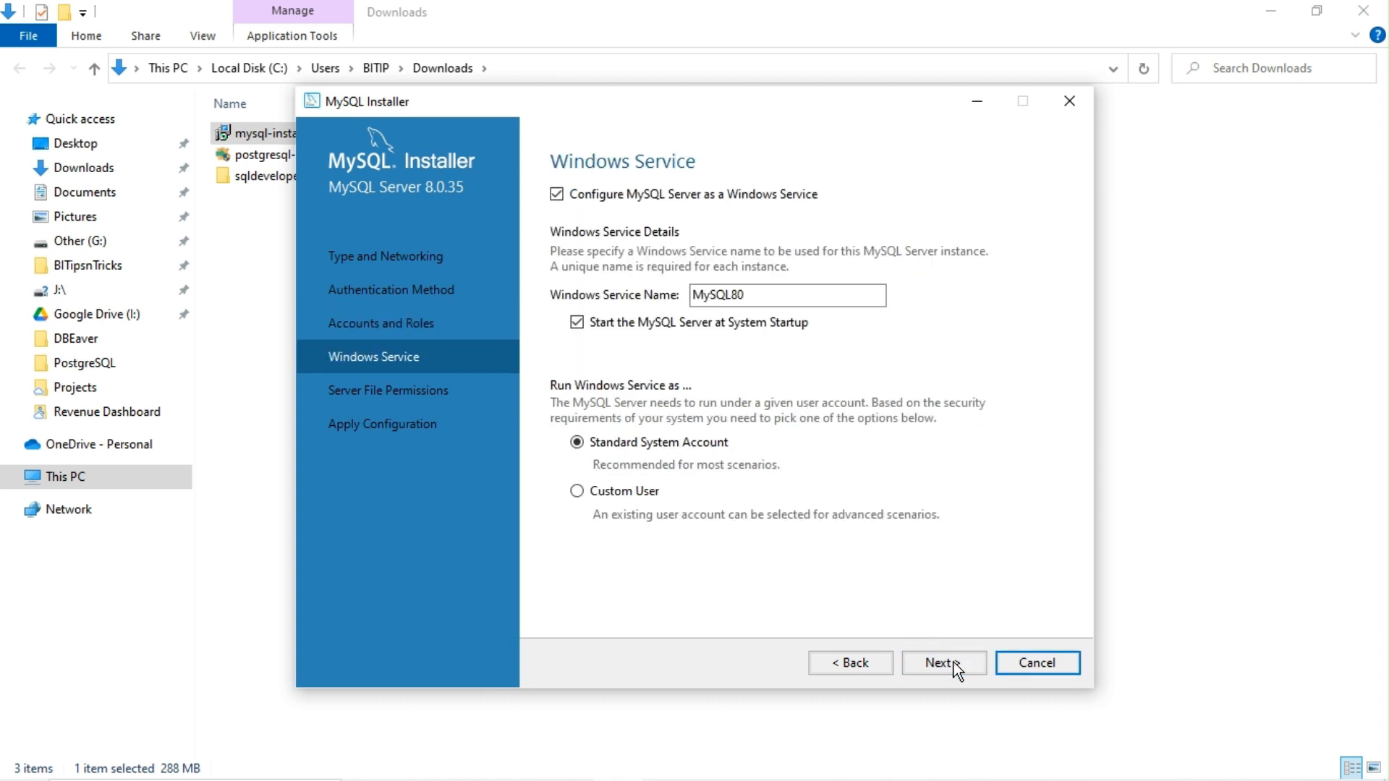
{"action": "left_click", "coordinate": [954, 662]}
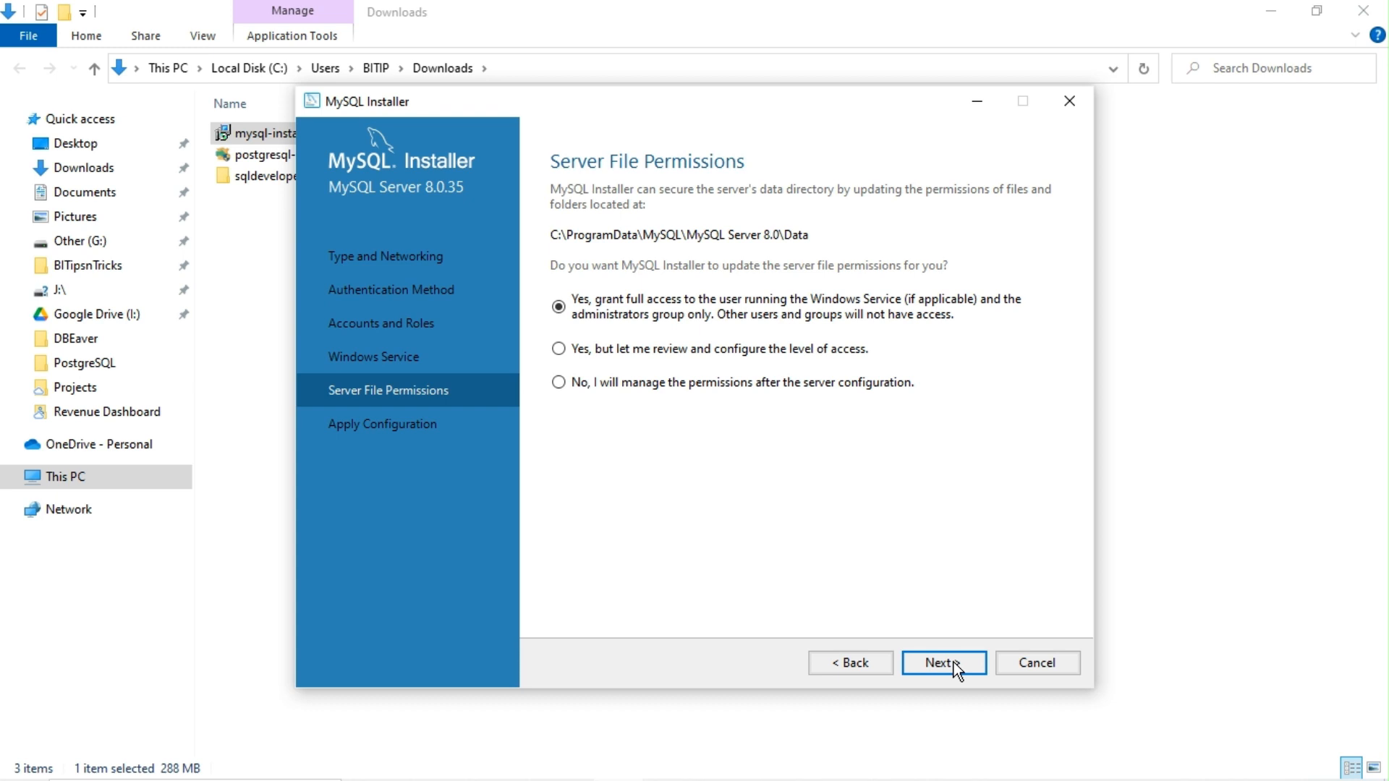
{"action": "left_click", "coordinate": [954, 661]}
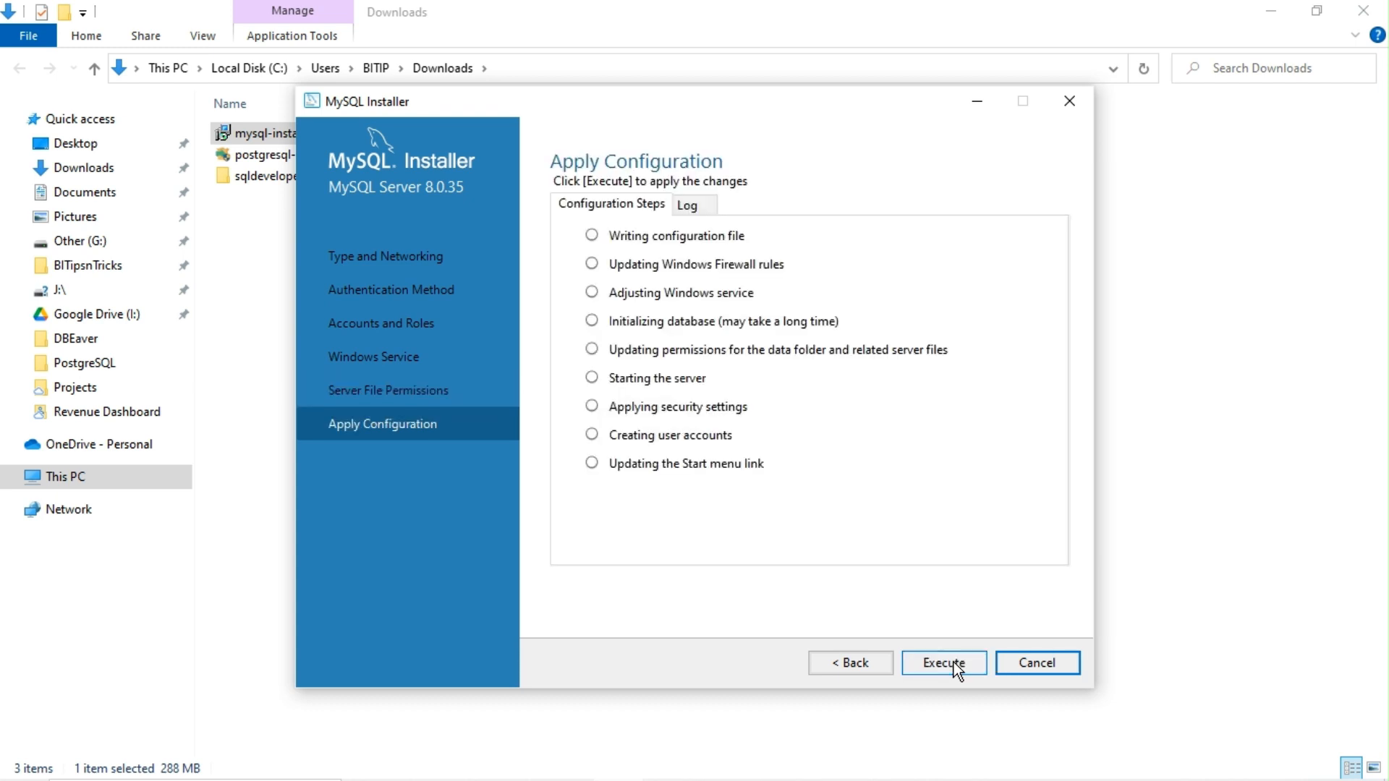
{"action": "left_click", "coordinate": [954, 662]}
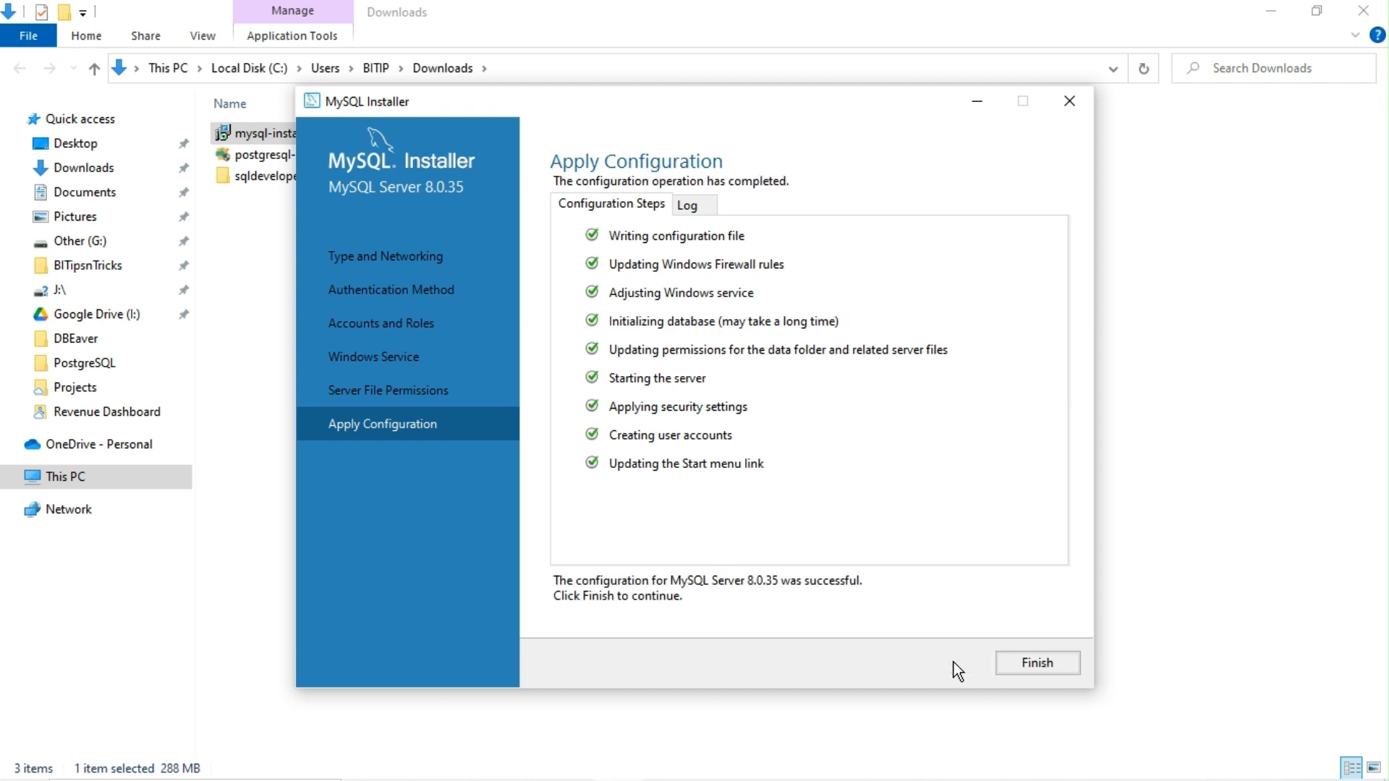
{"action": "left_click", "coordinate": [1041, 661]}
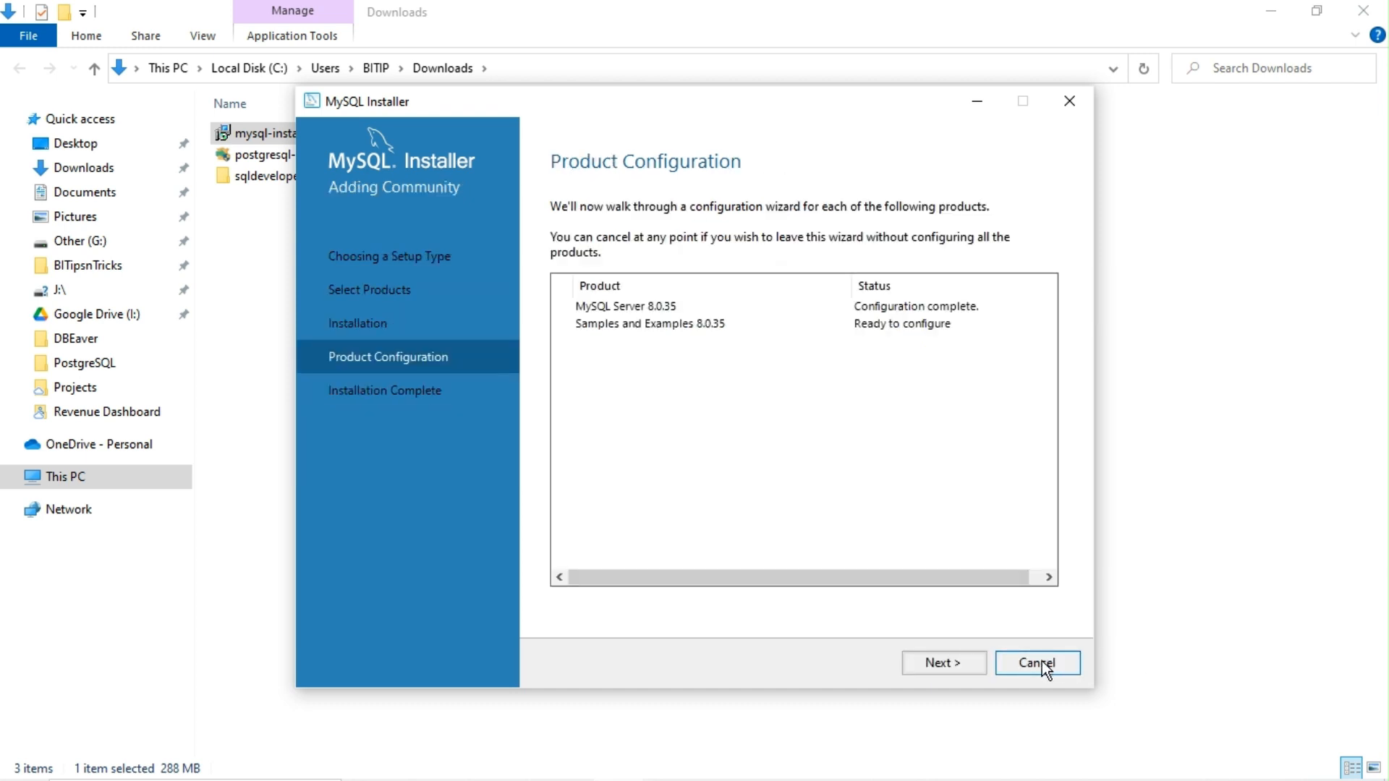
Step: Enter the root password for Samples and Examples and verify it connects to the server
{"action": "left_click", "coordinate": [939, 663]}
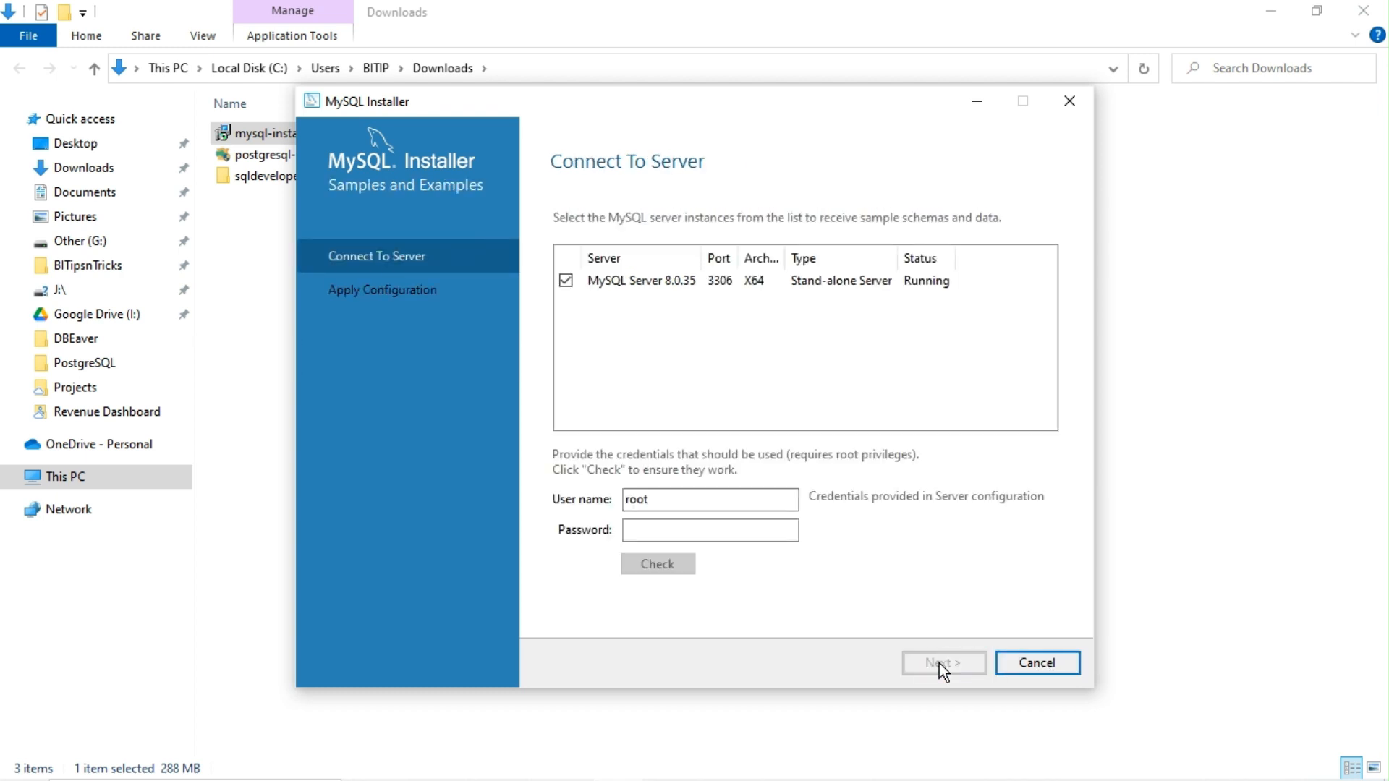
{"action": "left_click", "coordinate": [766, 536]}
{"action": "type", "text": "********"}
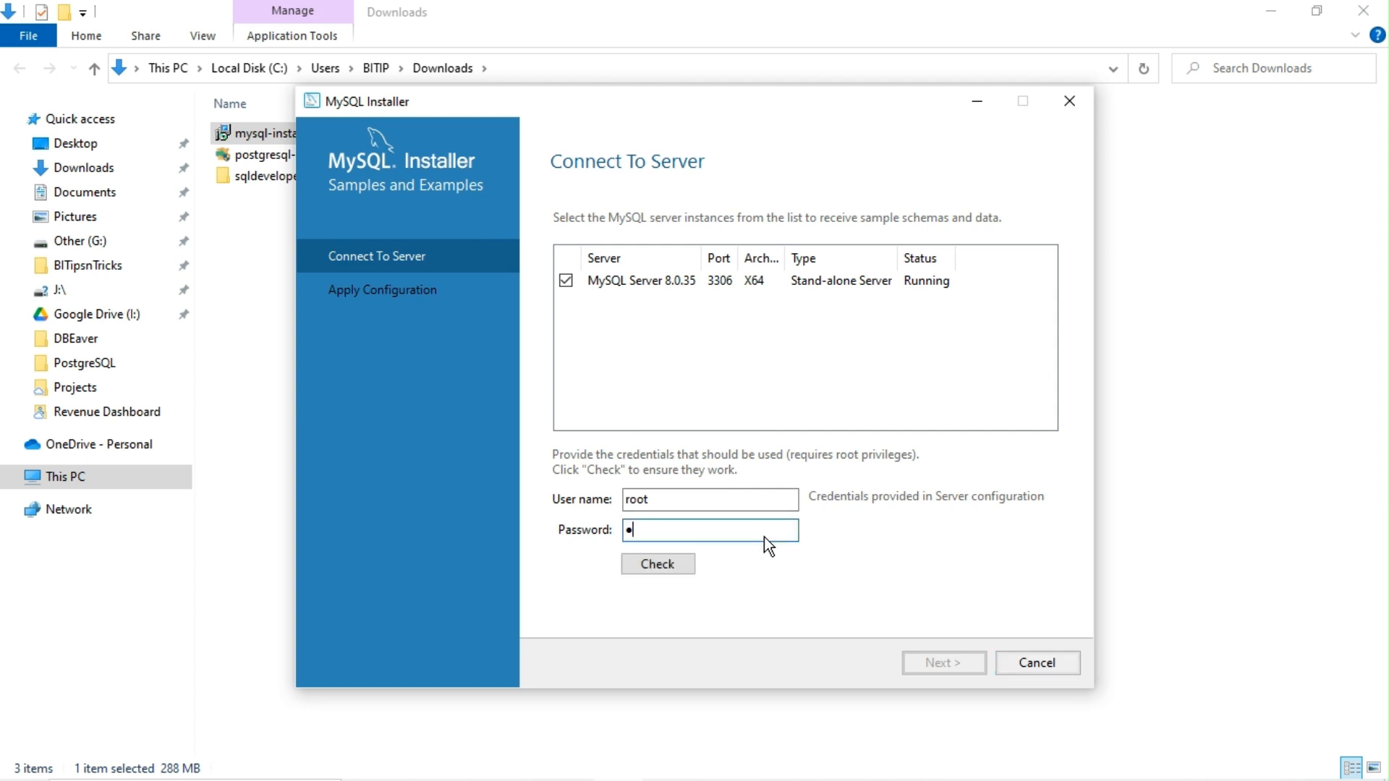
{"action": "left_click", "coordinate": [644, 559]}
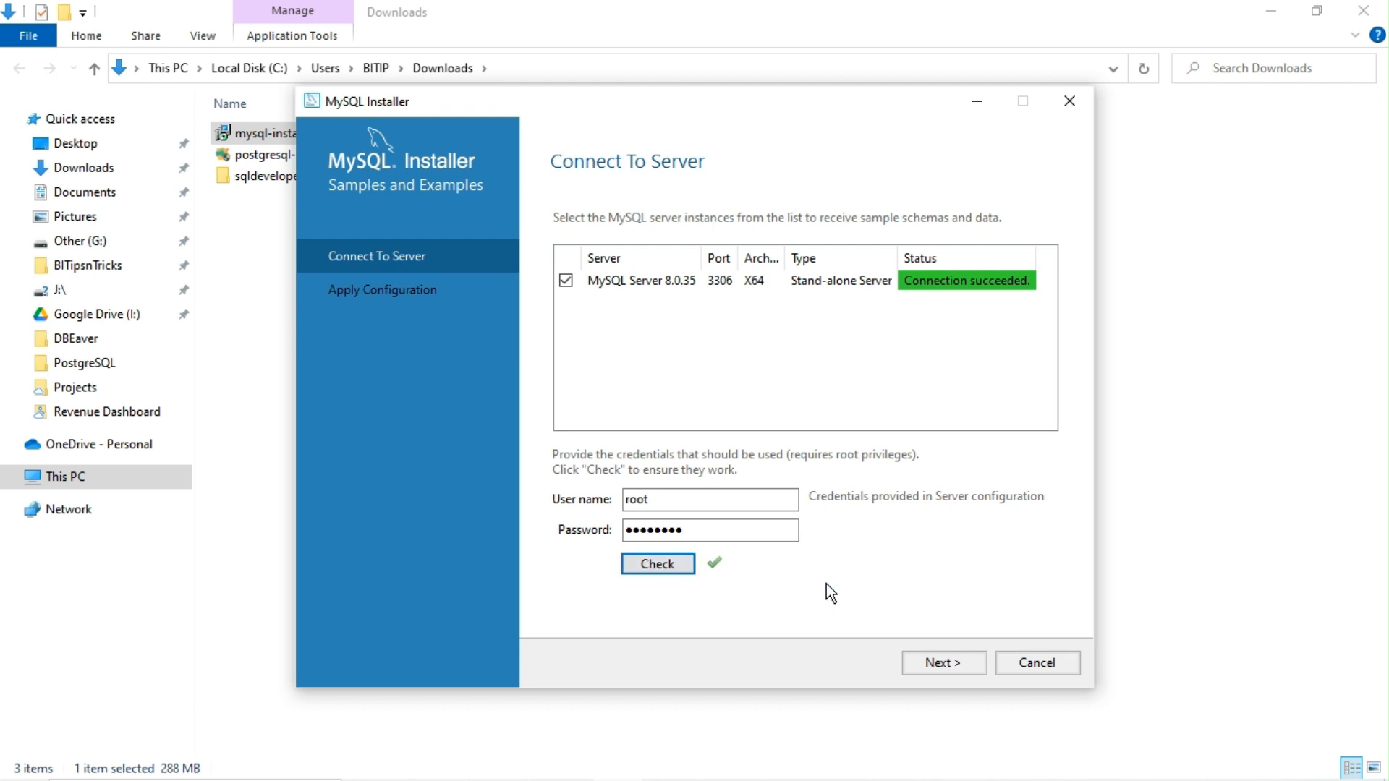
Step: Run the sample schema scripts, finish configuration, and continue to Installation Complete
{"action": "left_click", "coordinate": [940, 668]}
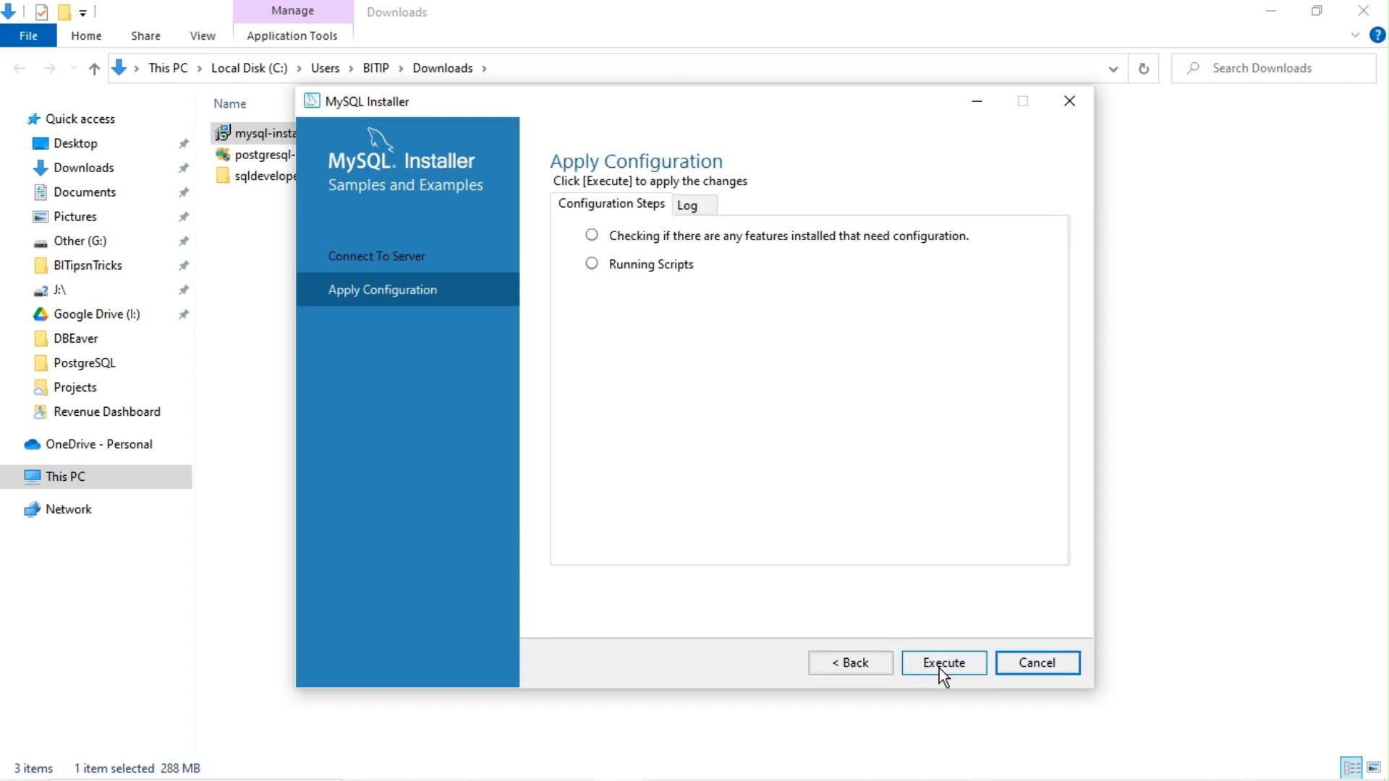
{"action": "left_click", "coordinate": [939, 668]}
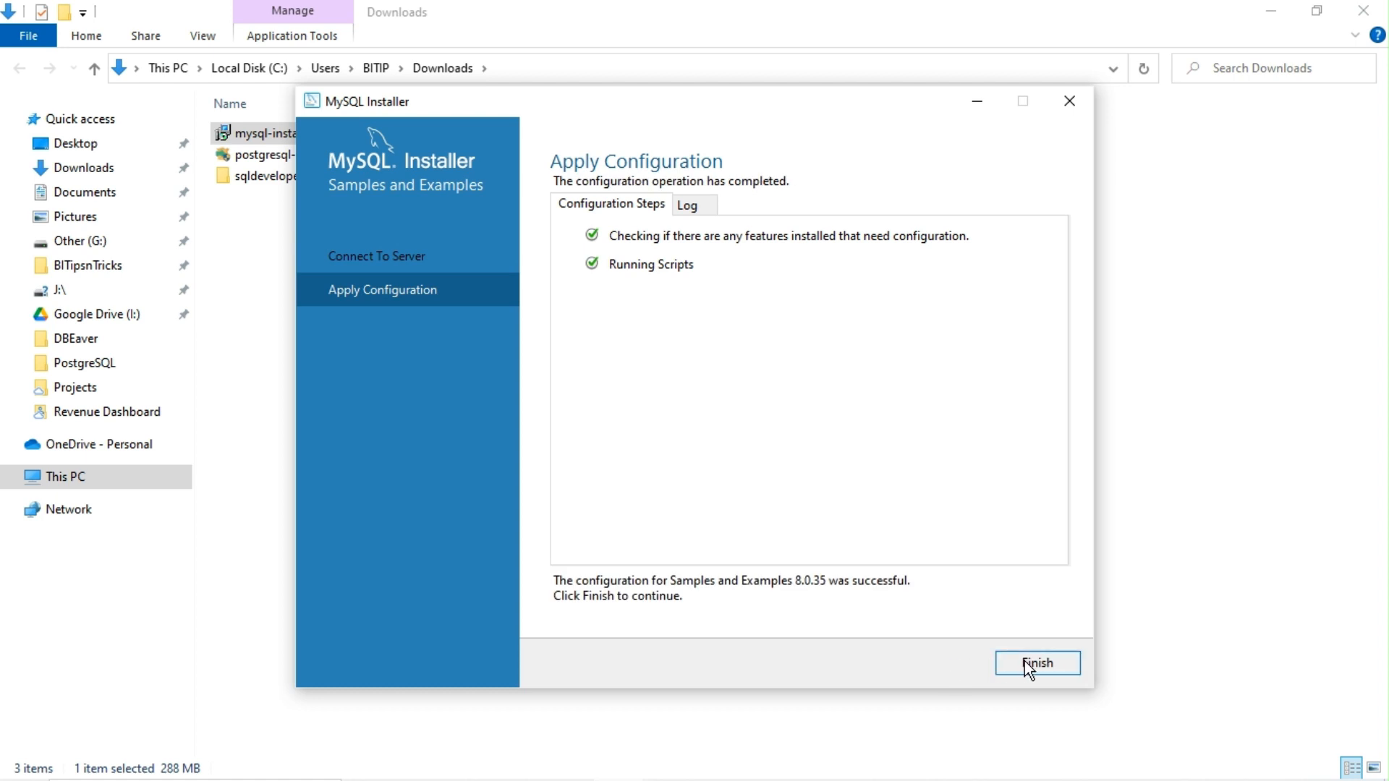
{"action": "left_click", "coordinate": [1027, 667]}
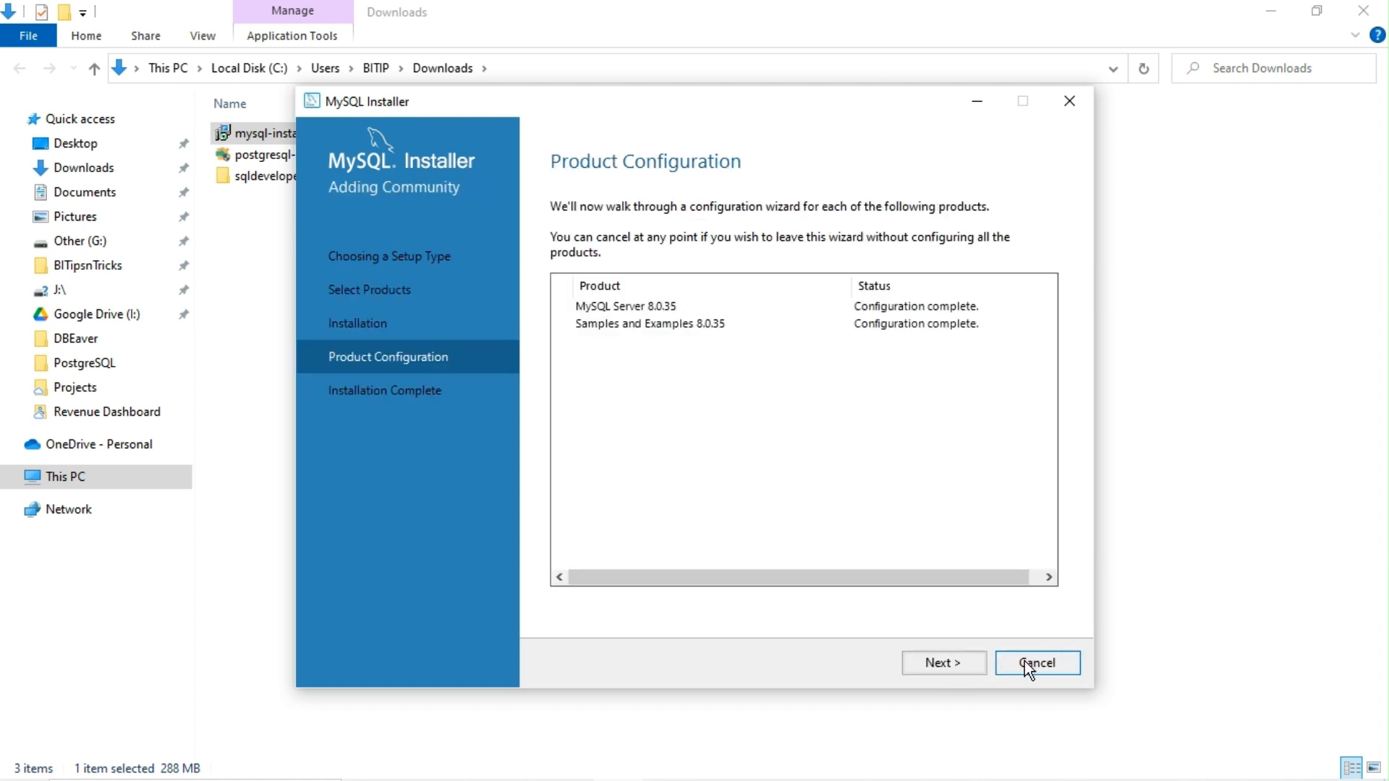
{"action": "left_click", "coordinate": [949, 664]}
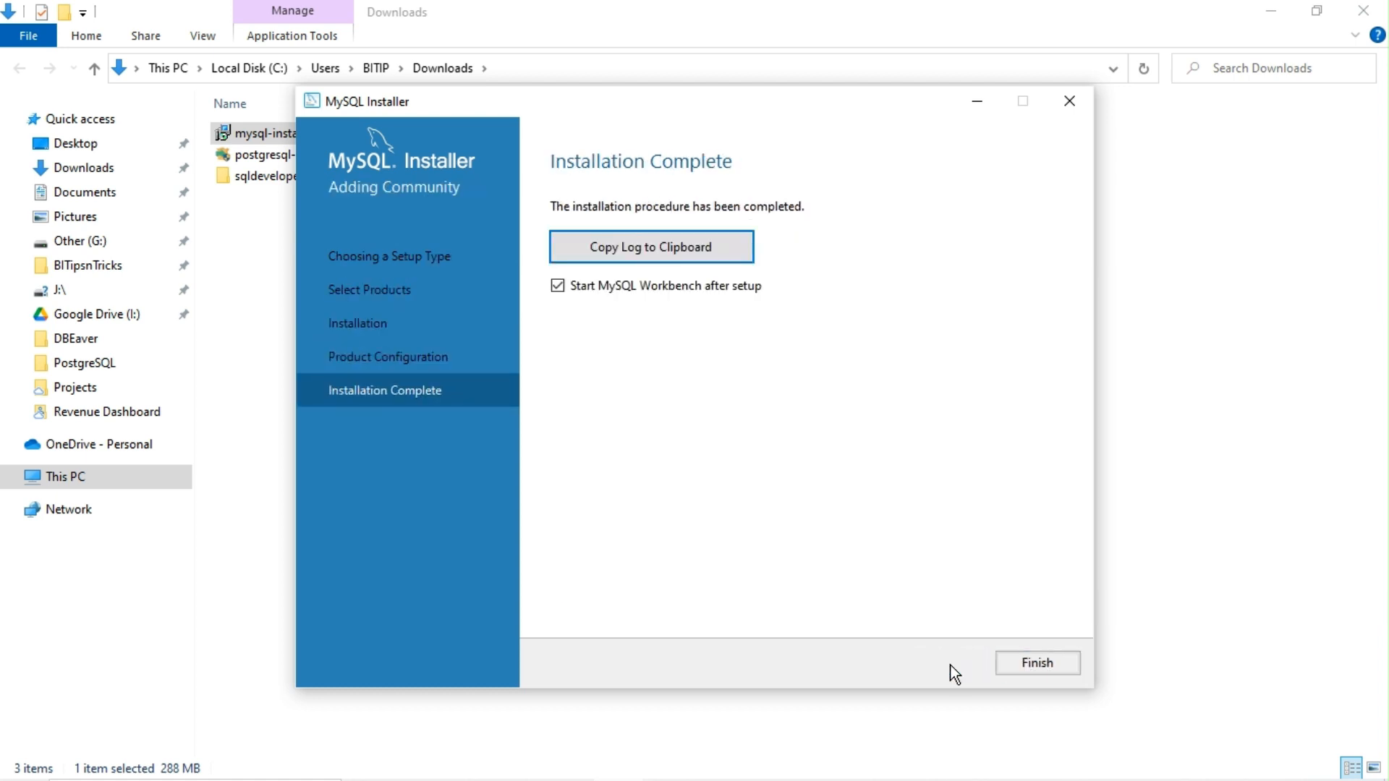
Step: Finish the installer with 'Start MySQL Workbench after setup' left checked
{"action": "left_click", "coordinate": [1022, 664]}
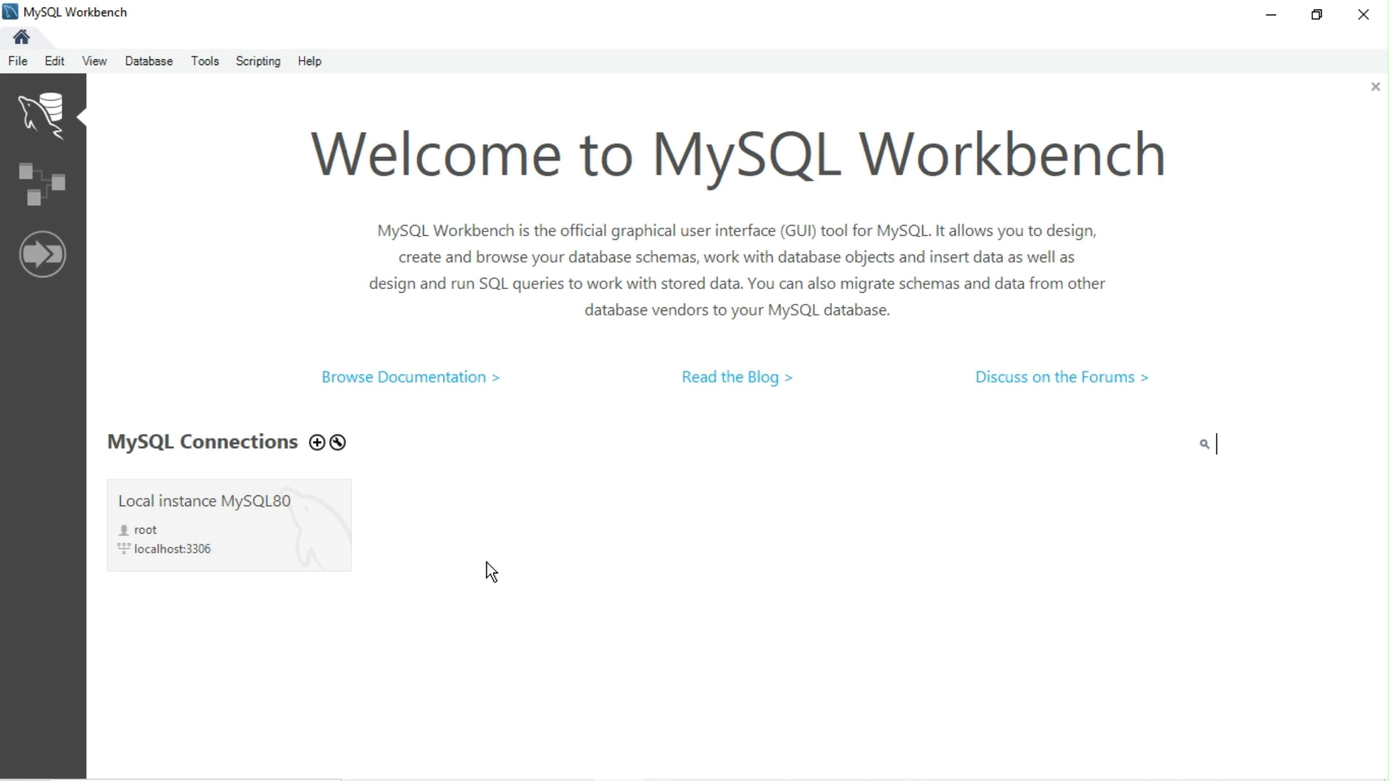
Step: Connect to Local instance MySQL80 as root, saving the password in the vault, and show the Schemas list
{"action": "left_click", "coordinate": [245, 504]}
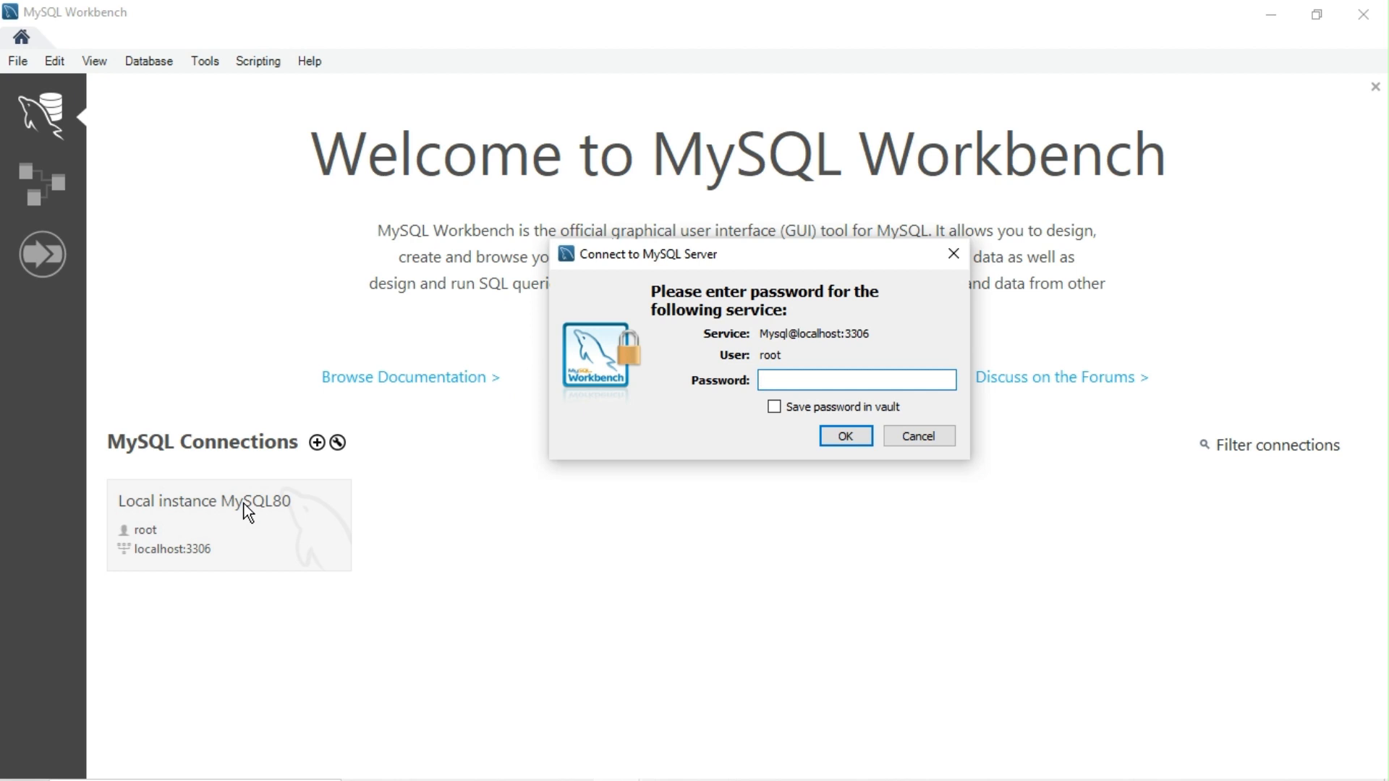
{"action": "type", "text": "*********"}
{"action": "left_click", "coordinate": [780, 410]}
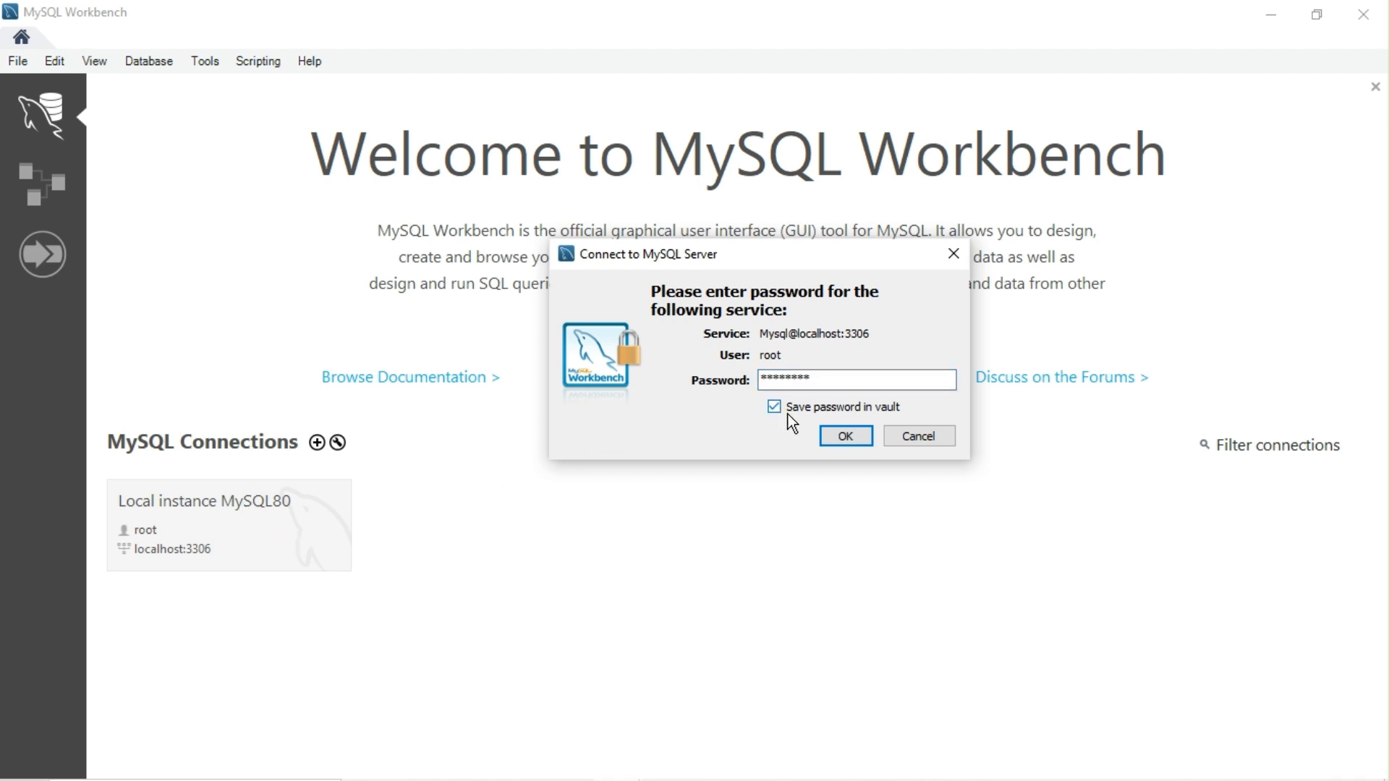
{"action": "left_click", "coordinate": [844, 445]}
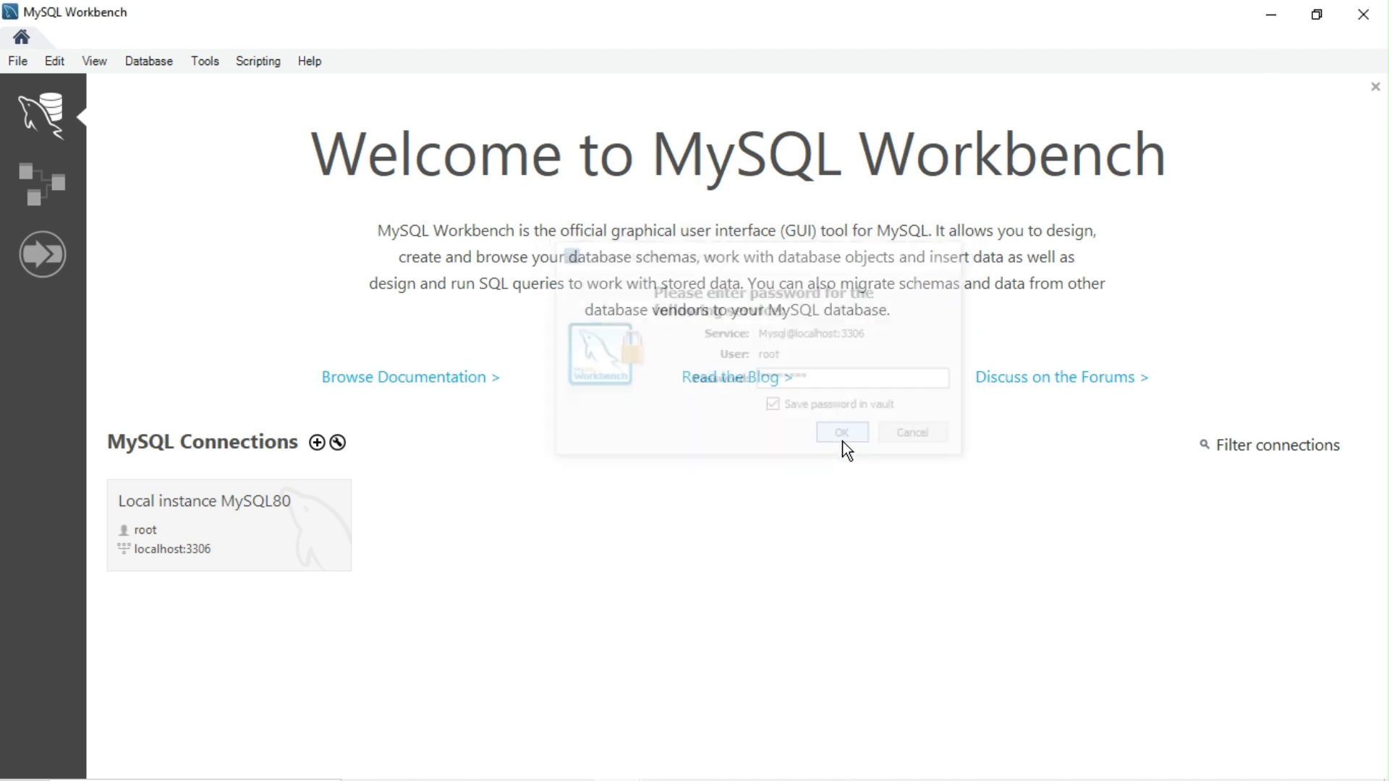
{"action": "left_click", "coordinate": [125, 515]}
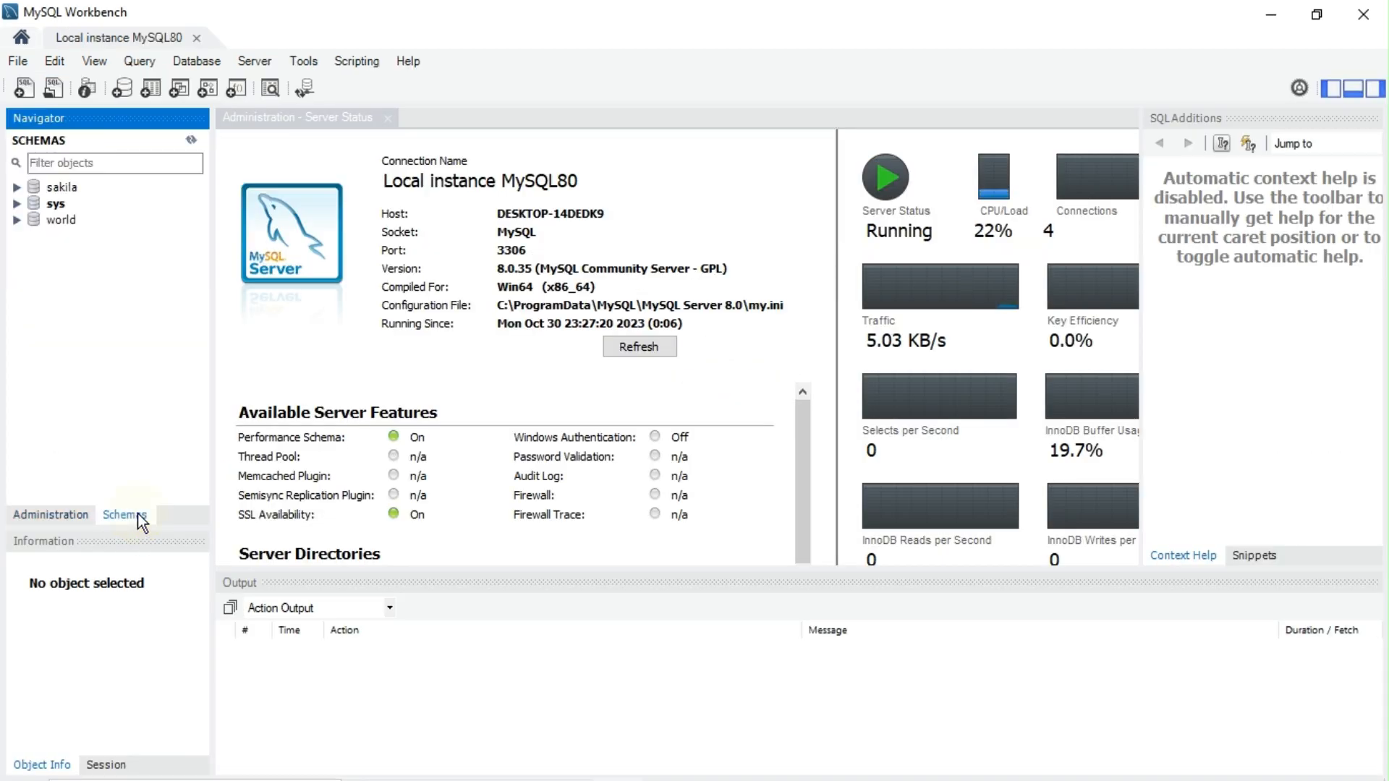
Step: Set sakila as default schema and expand Tables to show actor's columns actor_id, first_name, last_name, last_update
{"action": "mouse_move", "coordinate": [72, 186]}
{"action": "double_click", "coordinate": [69, 190]}
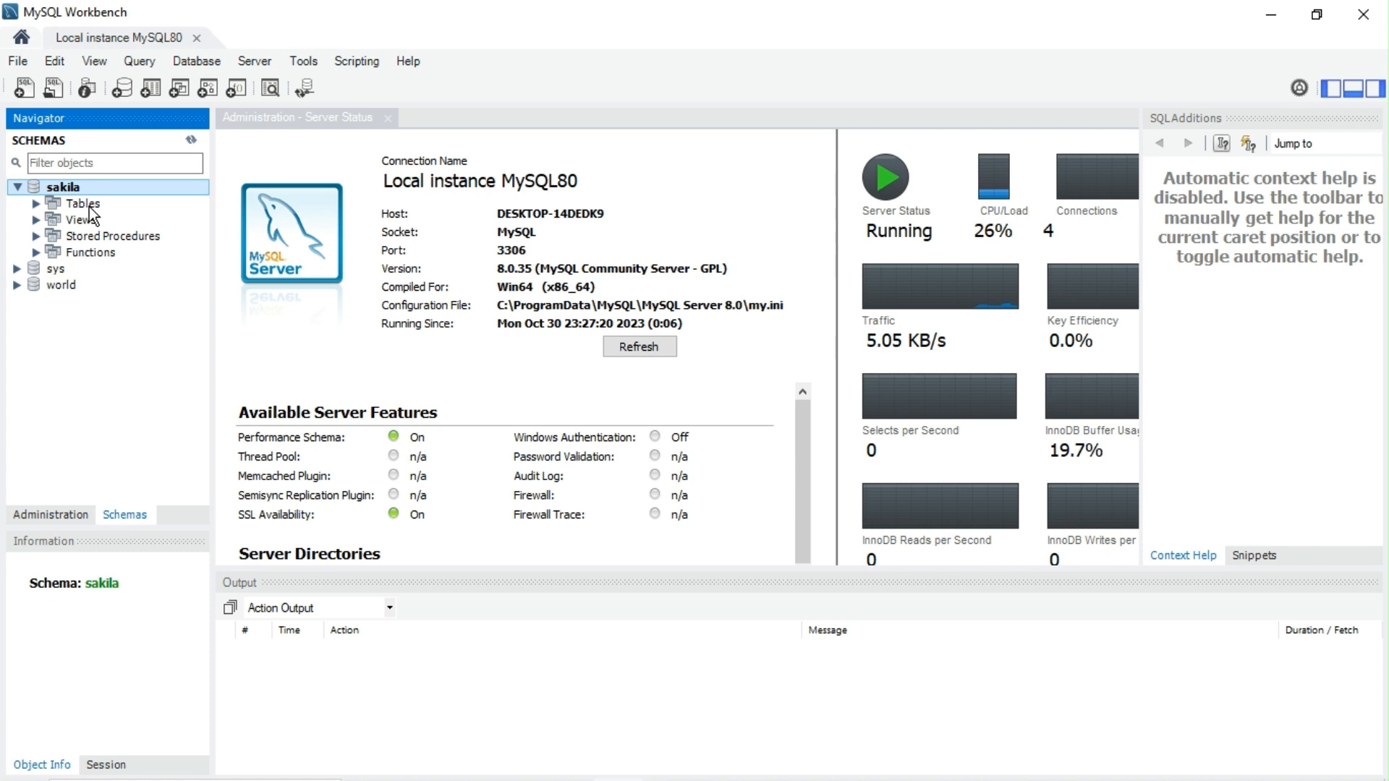
{"action": "double_click", "coordinate": [91, 209]}
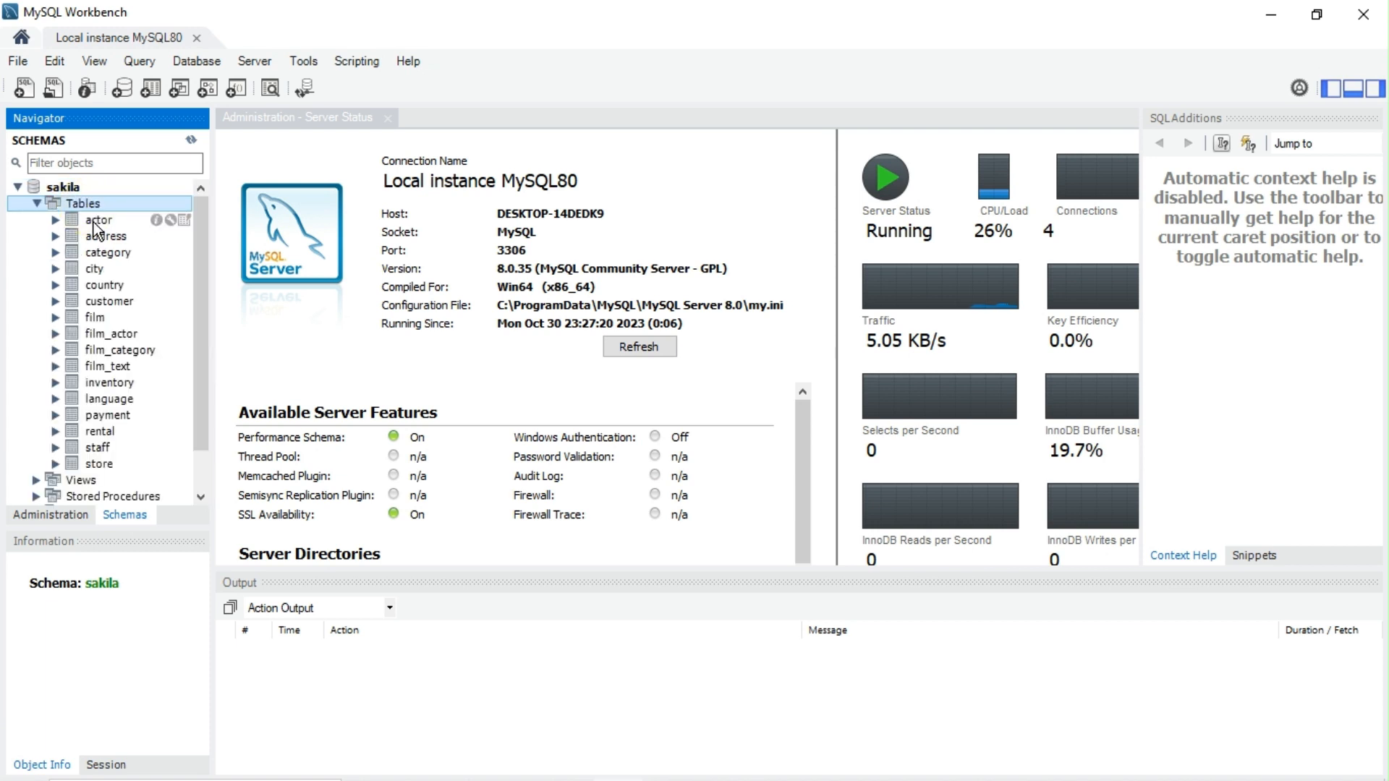
{"action": "left_click", "coordinate": [95, 223]}
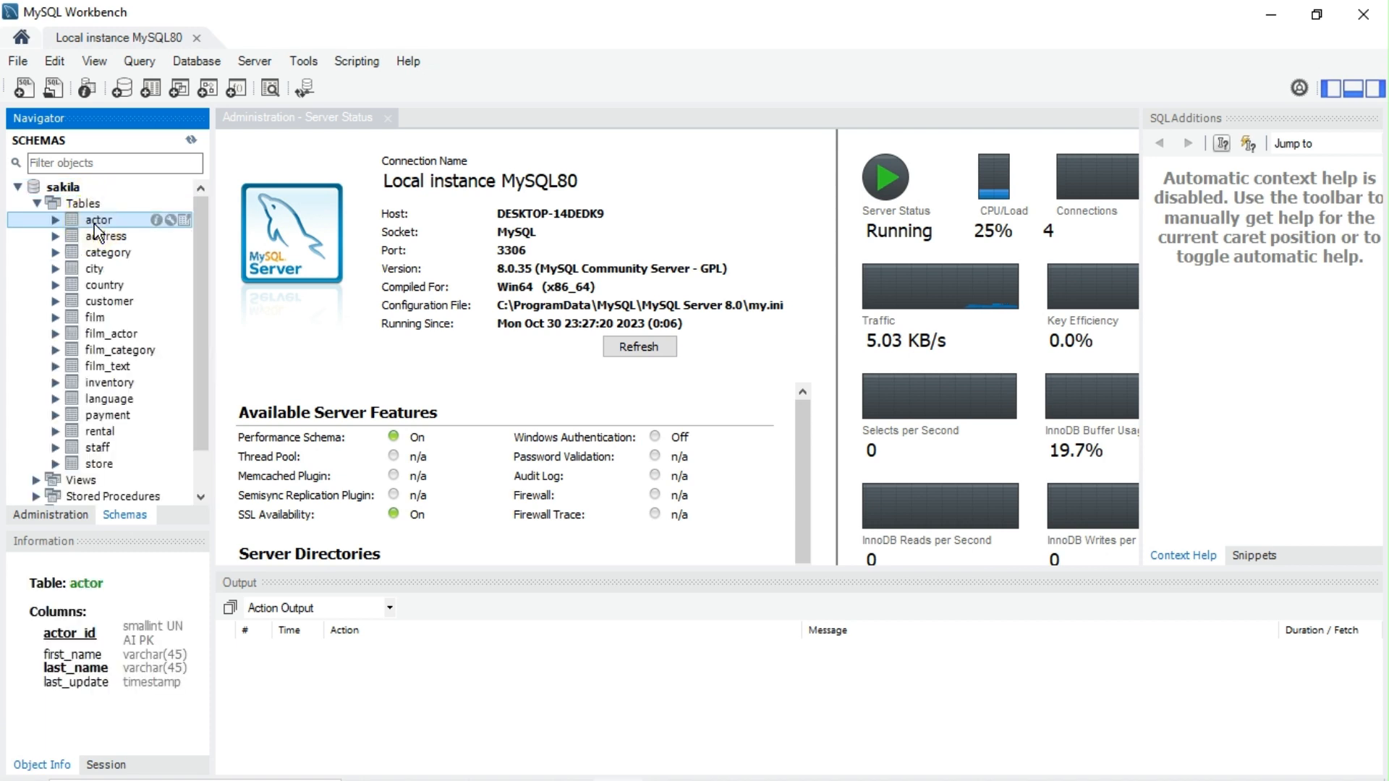
Step: In a new SQL tab, execute 'select * from actor;' and inspect the 200 returned actor rows
{"action": "left_click", "coordinate": [26, 86]}
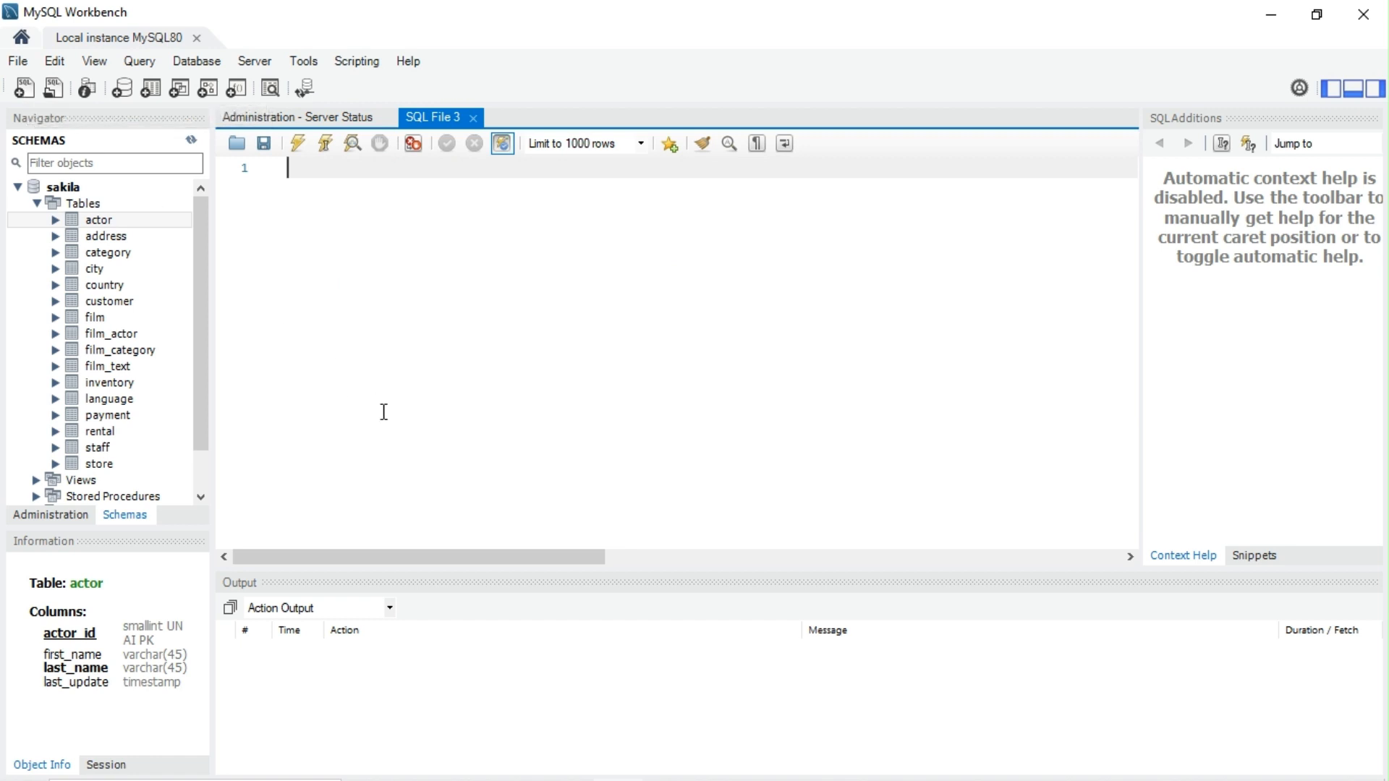
{"action": "type", "text": "select * from actor"}
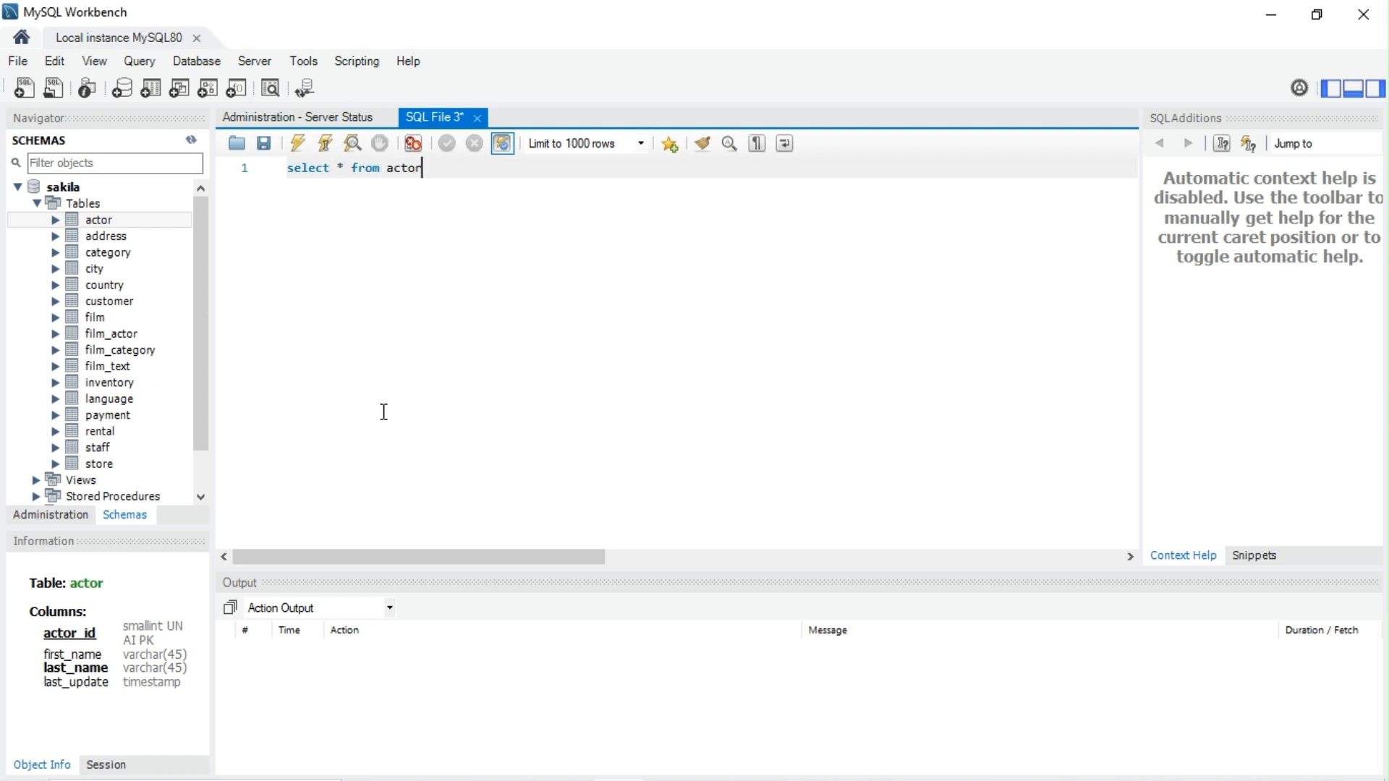
{"action": "type", "text": ";"}
{"action": "key", "text": "ctrl+Return"}
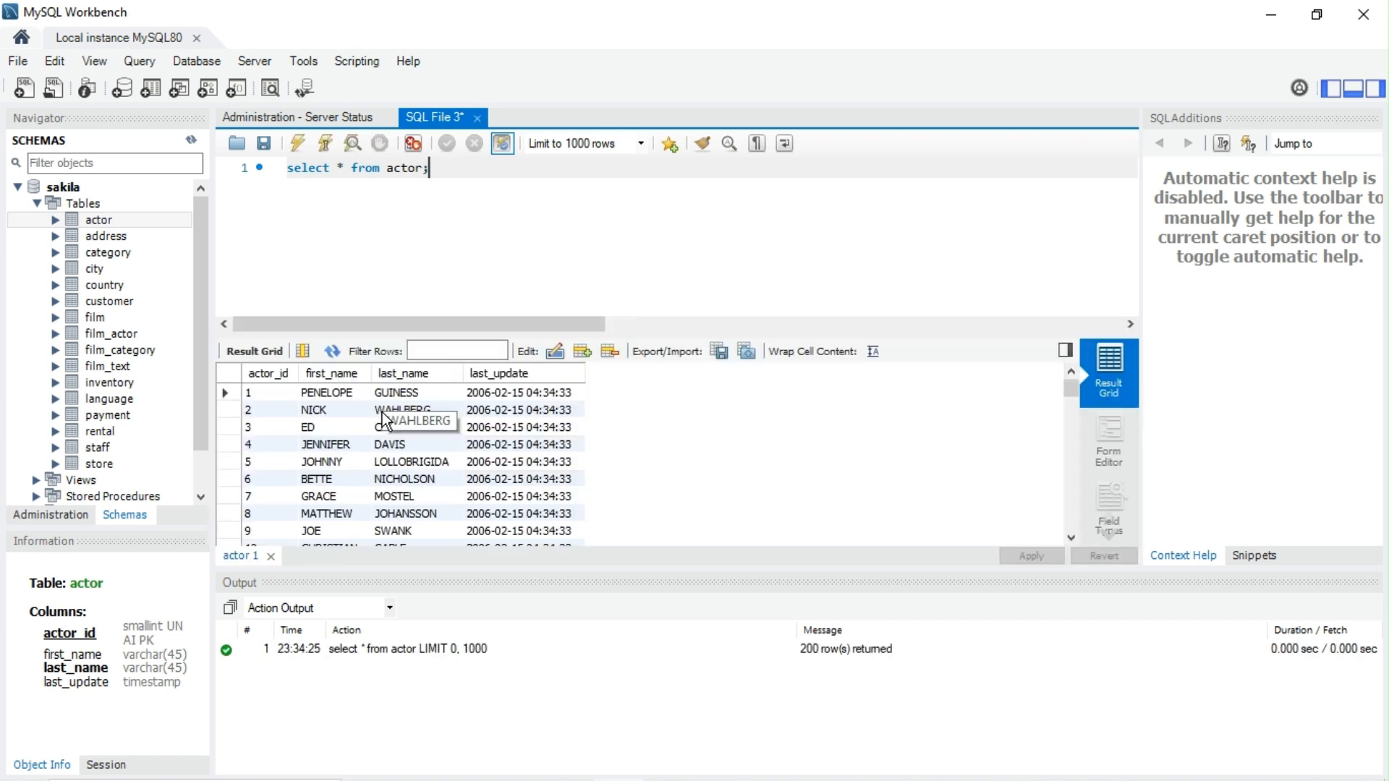
{"action": "left_click", "coordinate": [327, 400]}
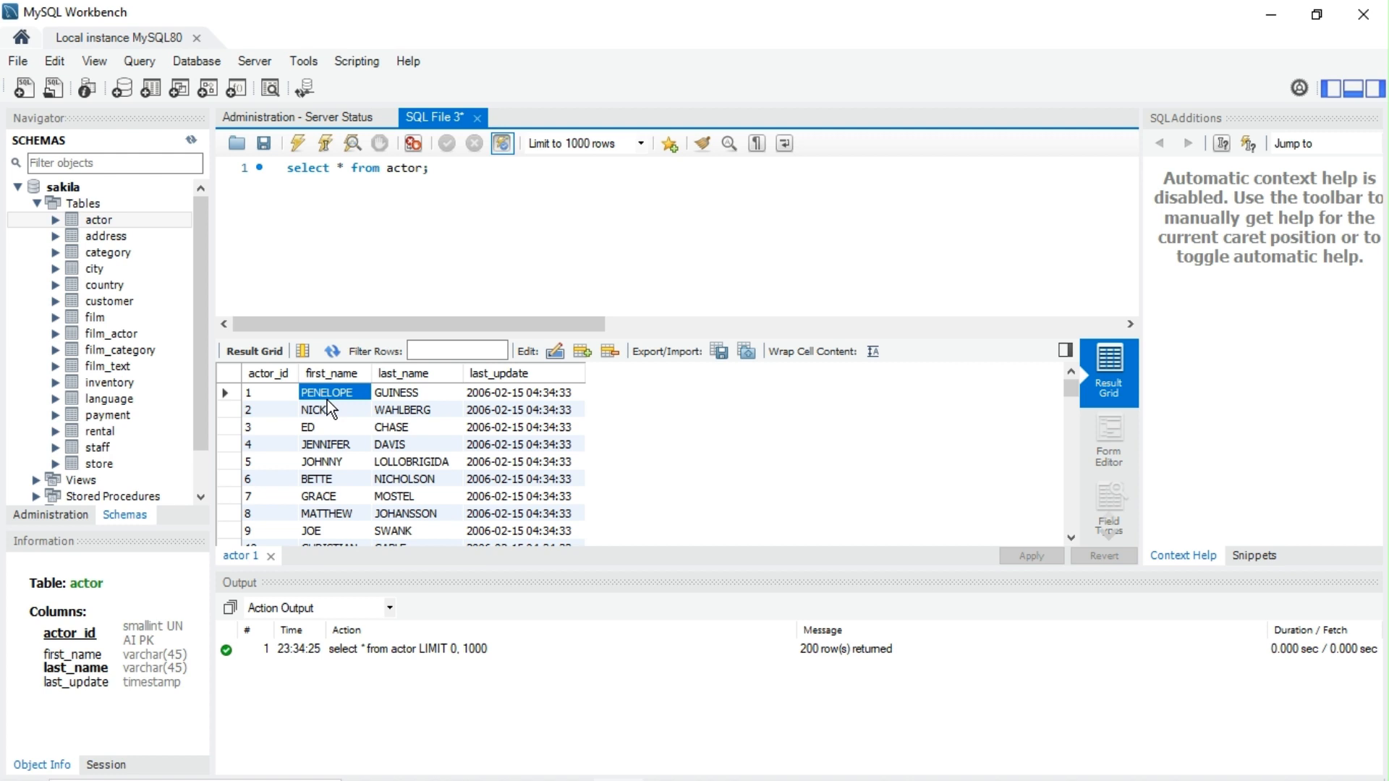